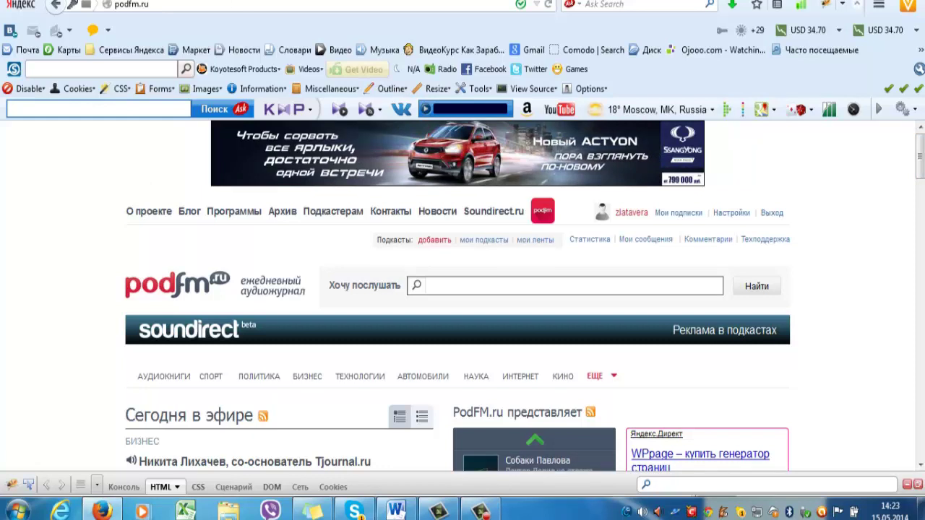
Bring up the Audacity website, switch to the desktop and launch Audacity, placing its window higher on the desktop
{"action": "key", "text": "alt+Left"}
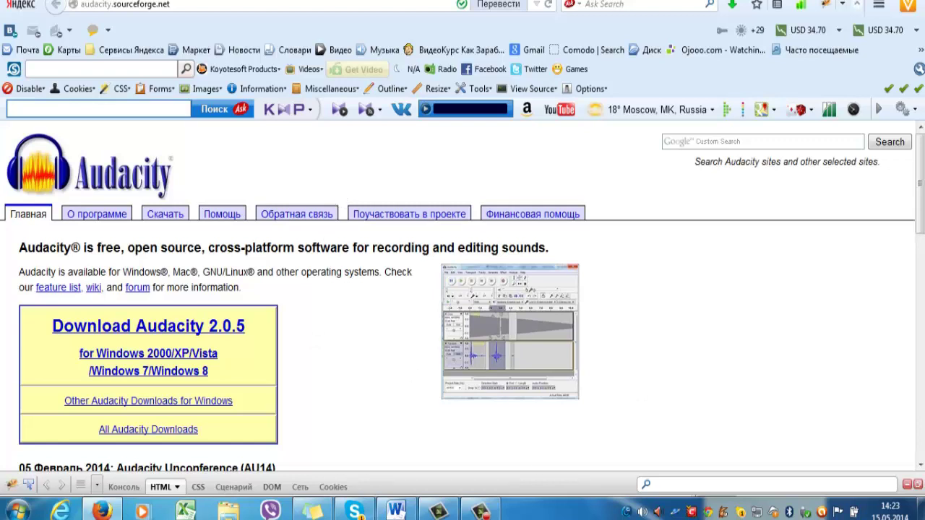
{"action": "key", "text": "super+d"}
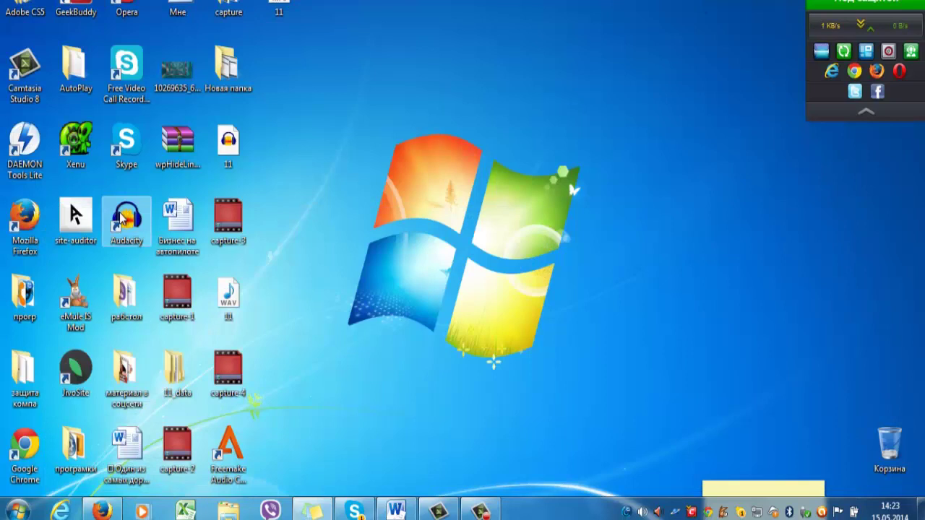
{"action": "left_click", "coordinate": [122, 216]}
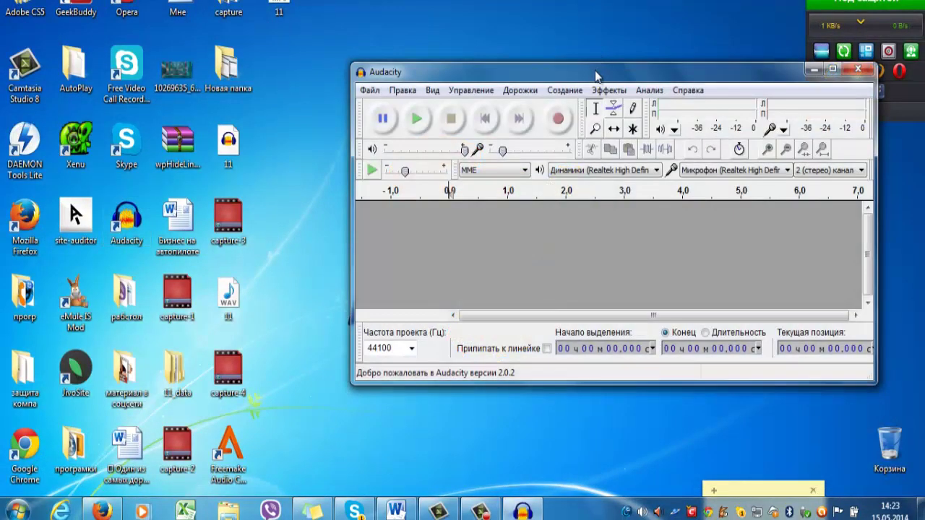
{"action": "left_click_drag", "start_coordinate": [596, 74], "coordinate": [366, 42]}
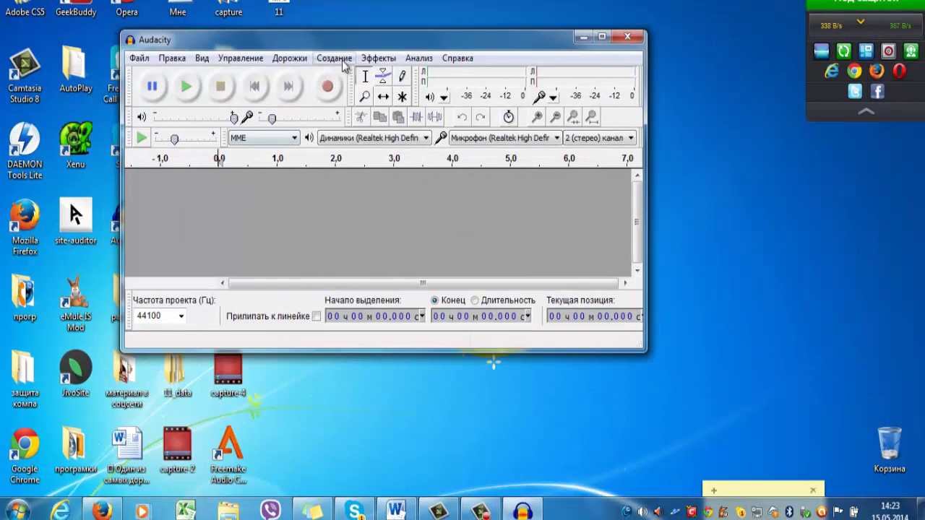
Record about 20 seconds of speech from the microphone and play part of the recording back
{"action": "left_click", "coordinate": [326, 89]}
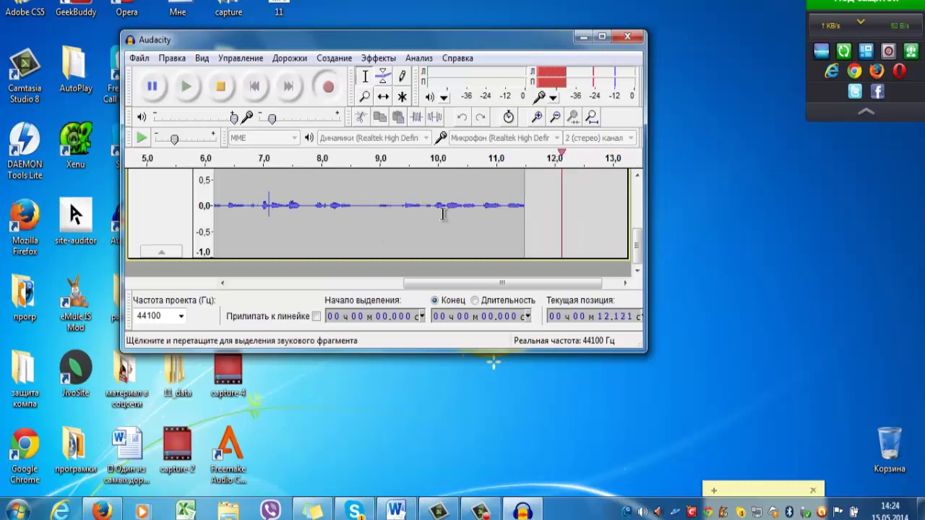
{"action": "left_click", "coordinate": [373, 62]}
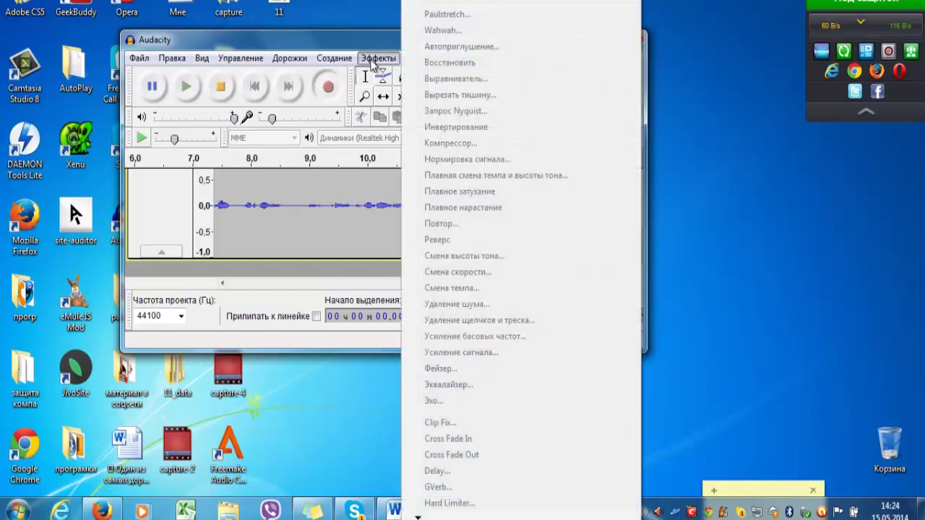
{"action": "left_click", "coordinate": [494, 361]}
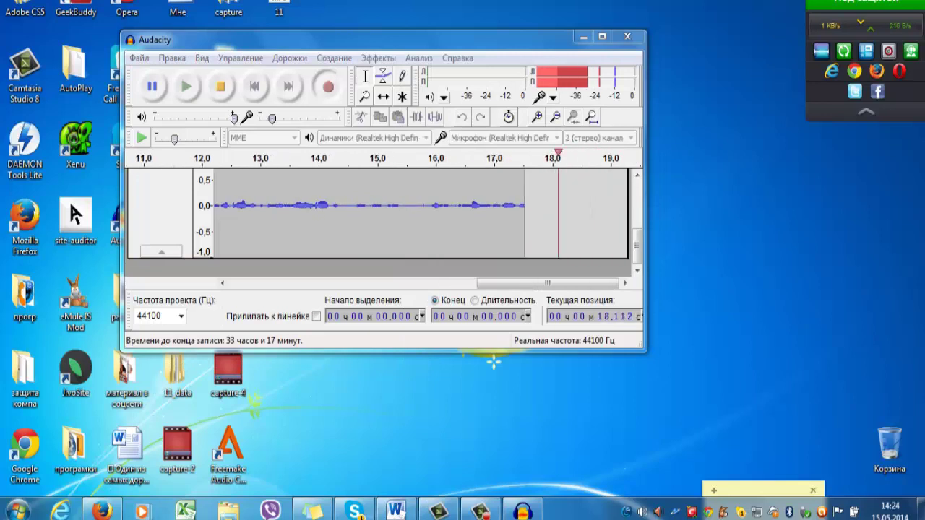
{"action": "left_click", "coordinate": [220, 86]}
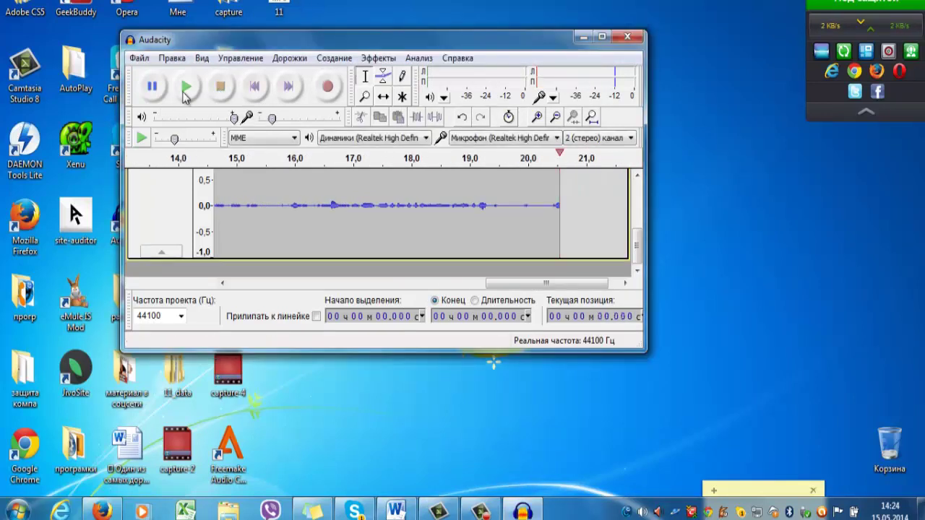
{"action": "left_click", "coordinate": [186, 86]}
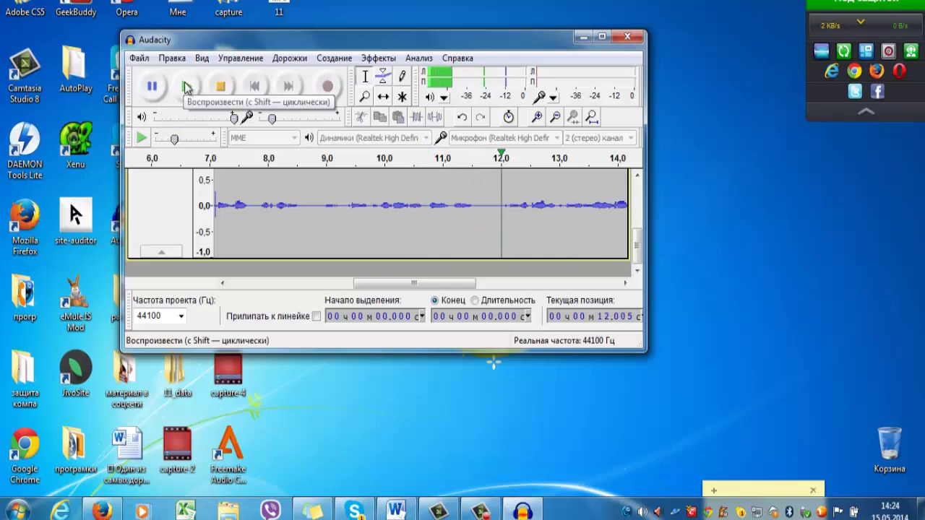
{"action": "left_click", "coordinate": [220, 87]}
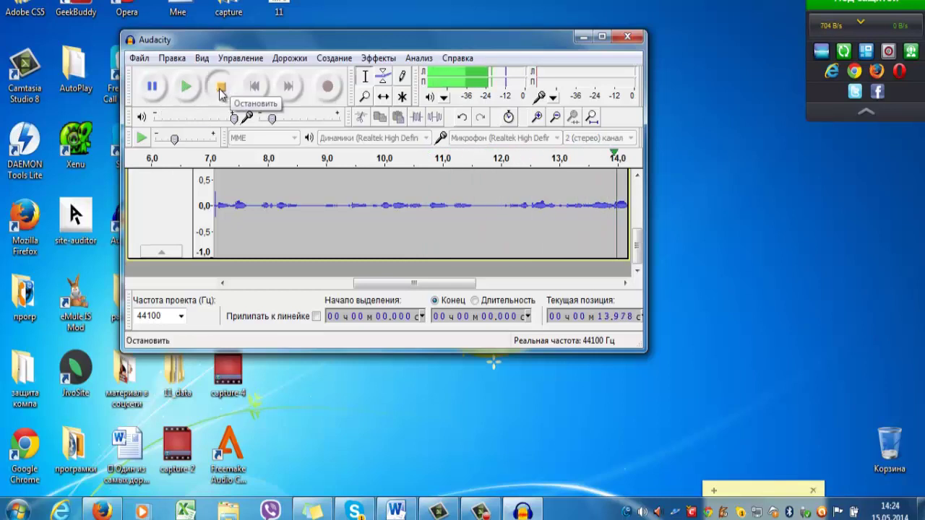
Save the recording to the desktop as an Audacity project named аудиоподкаст
{"action": "left_click", "coordinate": [140, 58]}
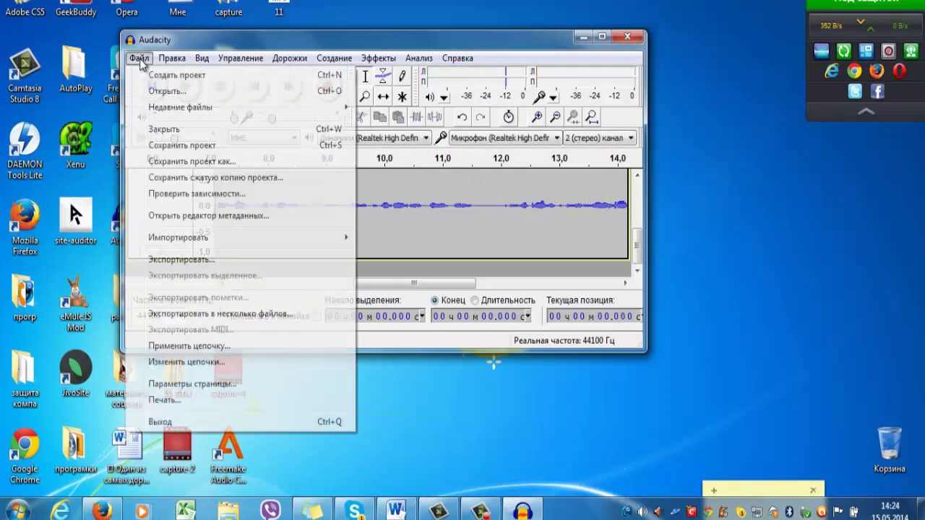
{"action": "left_click", "coordinate": [156, 165]}
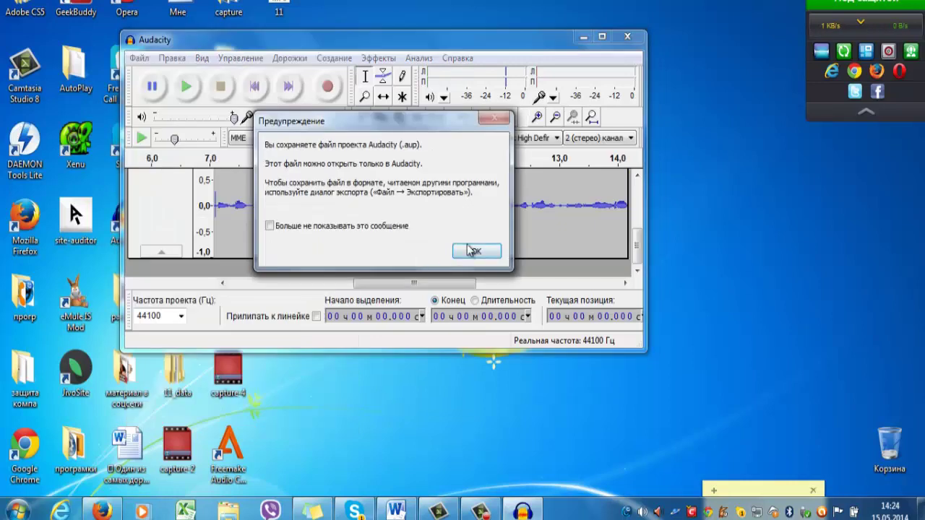
{"action": "left_click", "coordinate": [473, 252]}
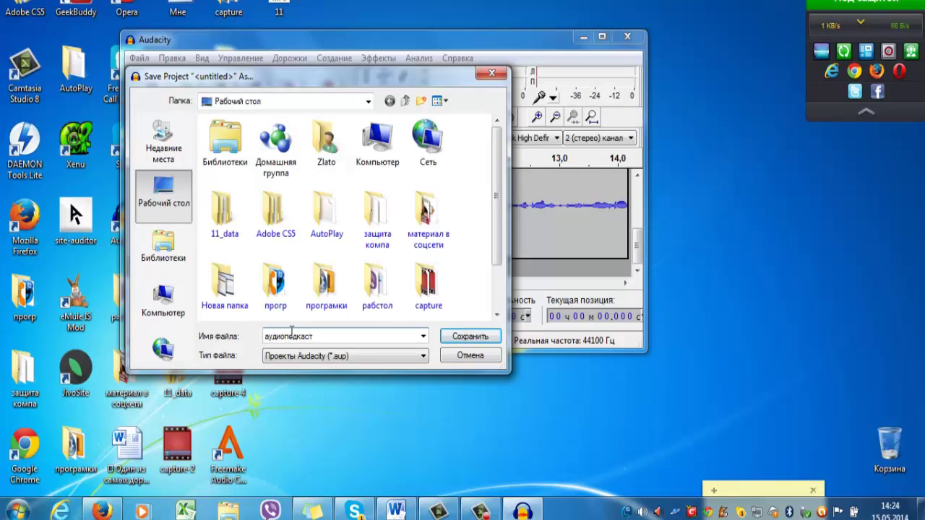
{"action": "left_click", "coordinate": [466, 341]}
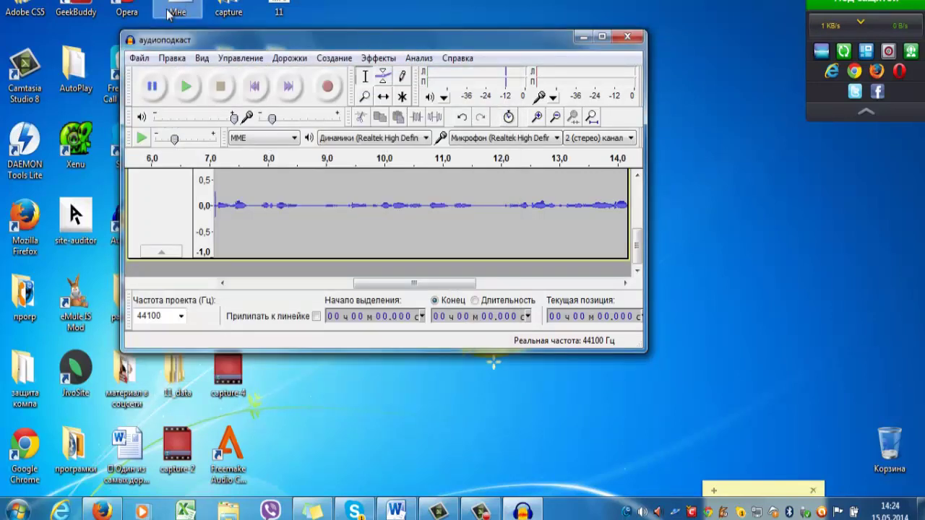
Export the recording to the desktop as аудиоподкаст in WAV (Microsoft) signed 16 bit PCM format, leaving the metadata empty, and close Audacity
{"action": "left_click", "coordinate": [139, 58]}
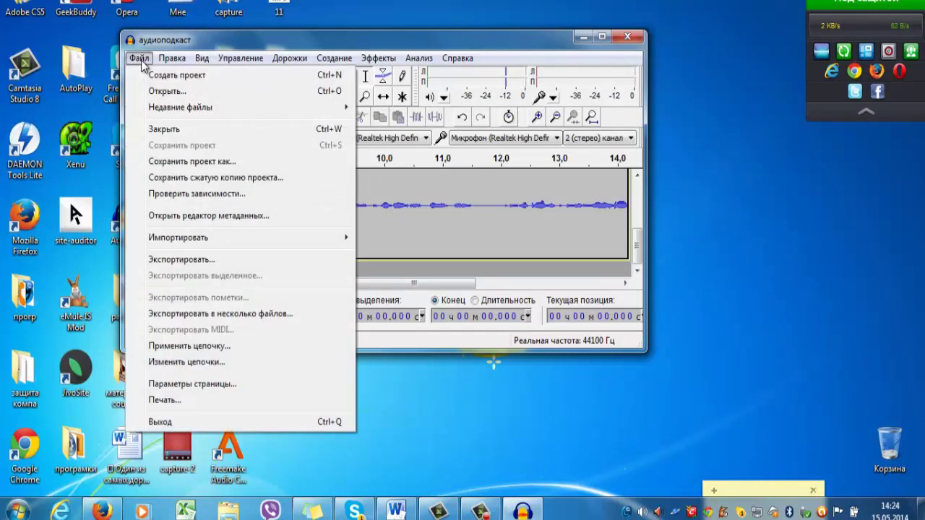
{"action": "left_click", "coordinate": [172, 260]}
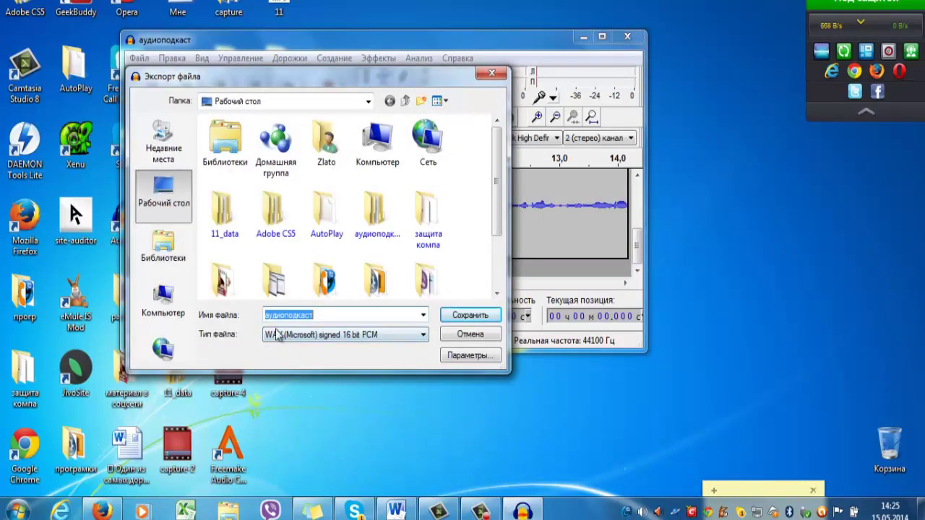
{"action": "left_click", "coordinate": [471, 315]}
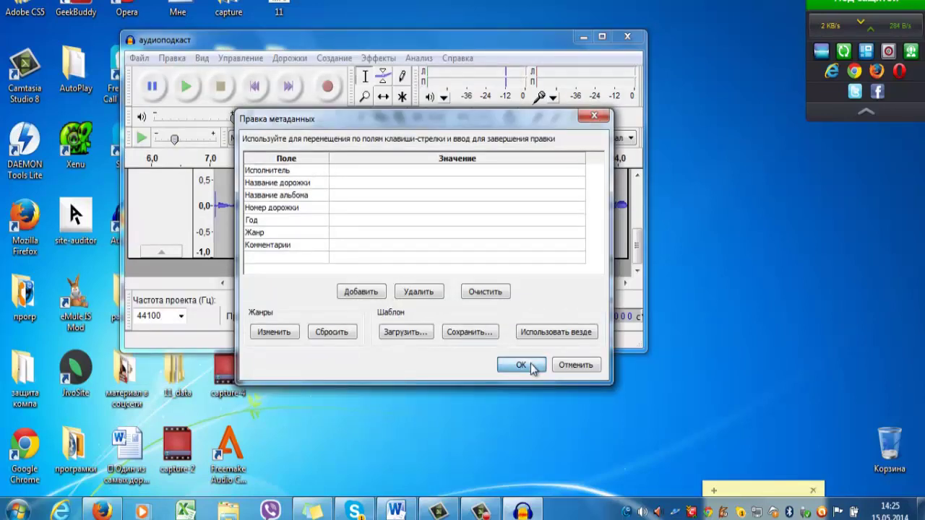
{"action": "left_click", "coordinate": [531, 366]}
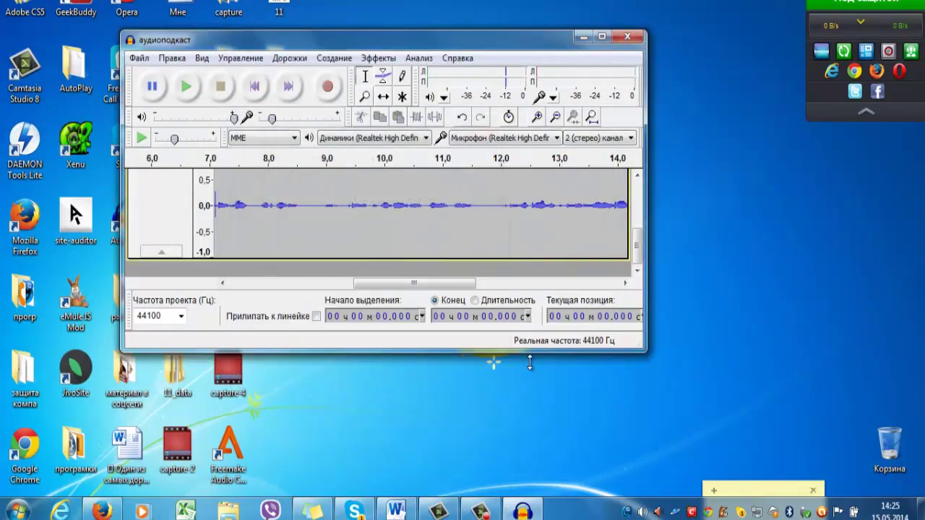
{"action": "left_click_drag", "start_coordinate": [472, 44], "coordinate": [685, 90]}
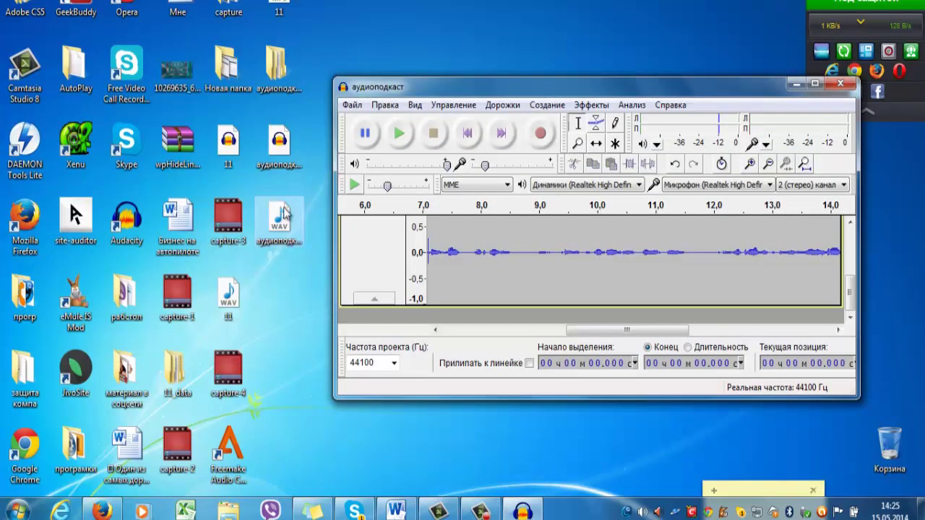
{"action": "left_click", "coordinate": [842, 83]}
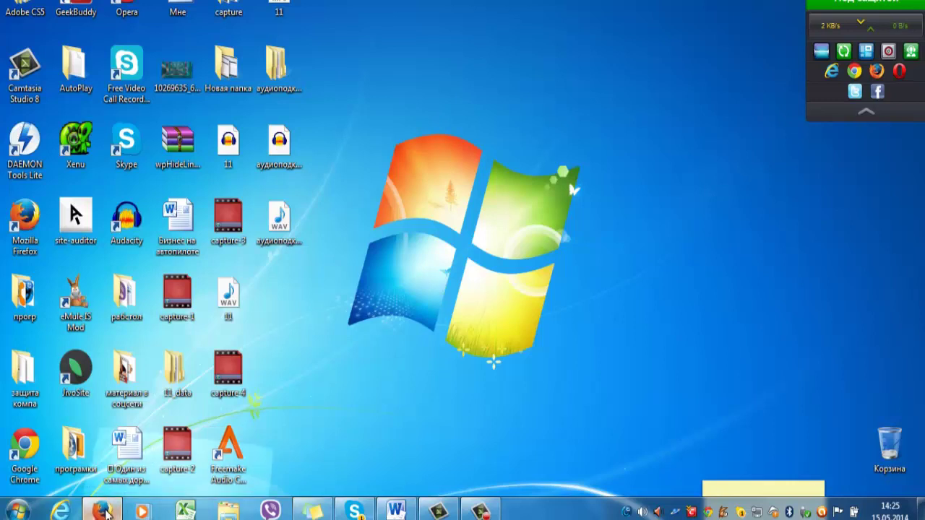
{"action": "left_click", "coordinate": [105, 512]}
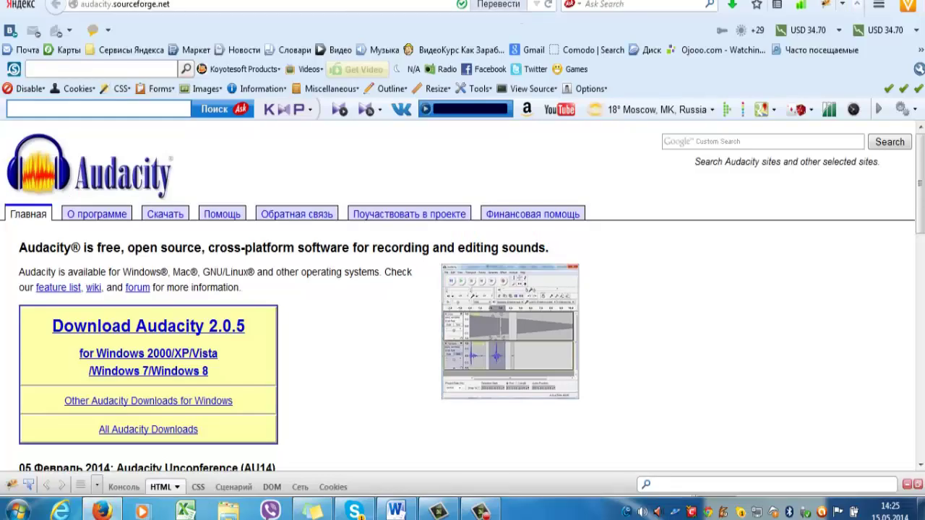
{"action": "key", "text": "alt+Left"}
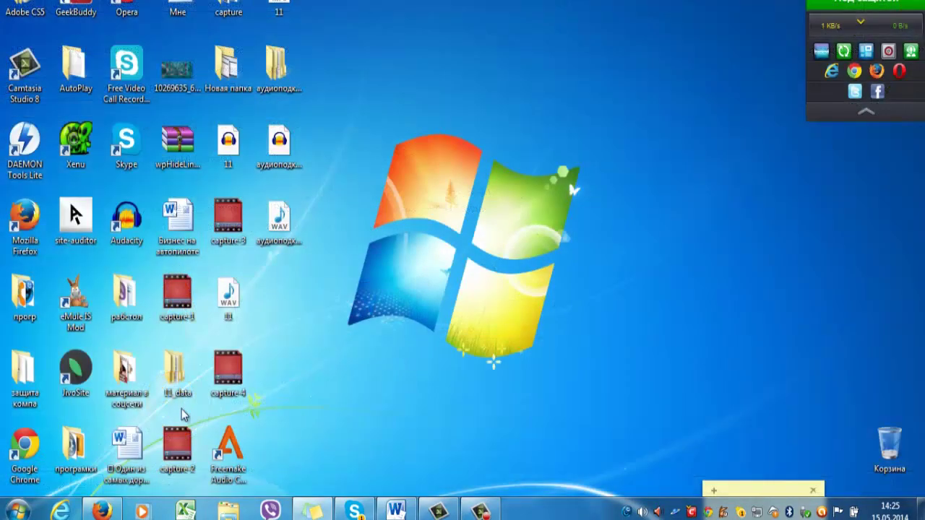
Launch Freemake Audio Converter and add the аудиоподкаст WAV file from the desktop, allowing the converter's access request in Comodo
{"action": "double_click", "coordinate": [230, 451]}
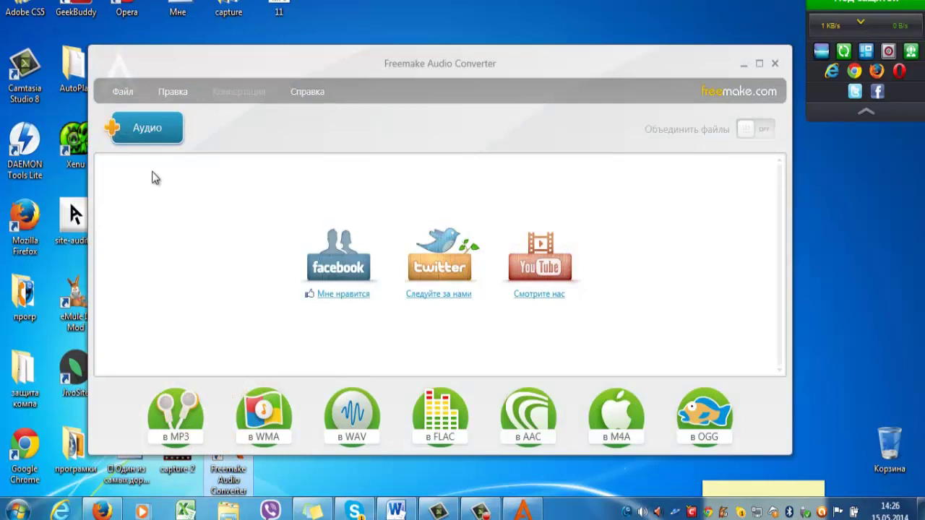
{"action": "left_click", "coordinate": [157, 130]}
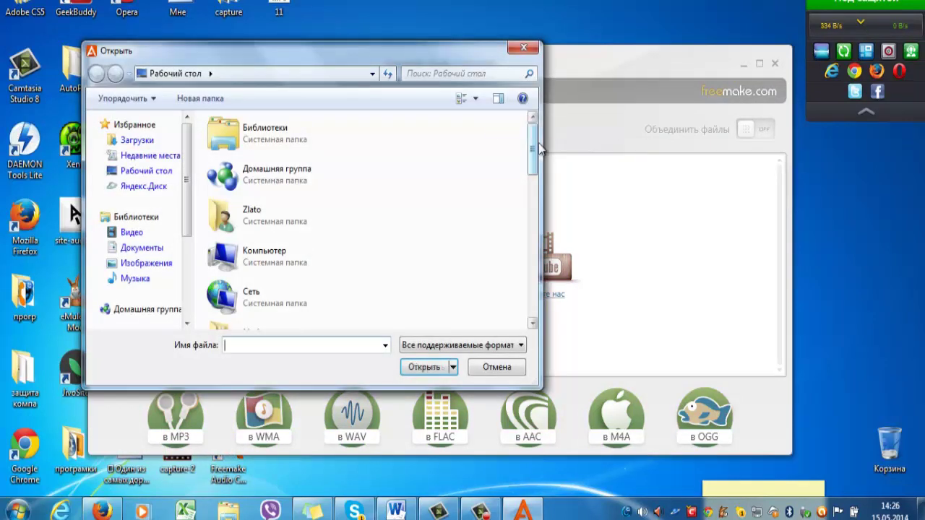
{"action": "left_click_drag", "start_coordinate": [535, 150], "coordinate": [517, 318]}
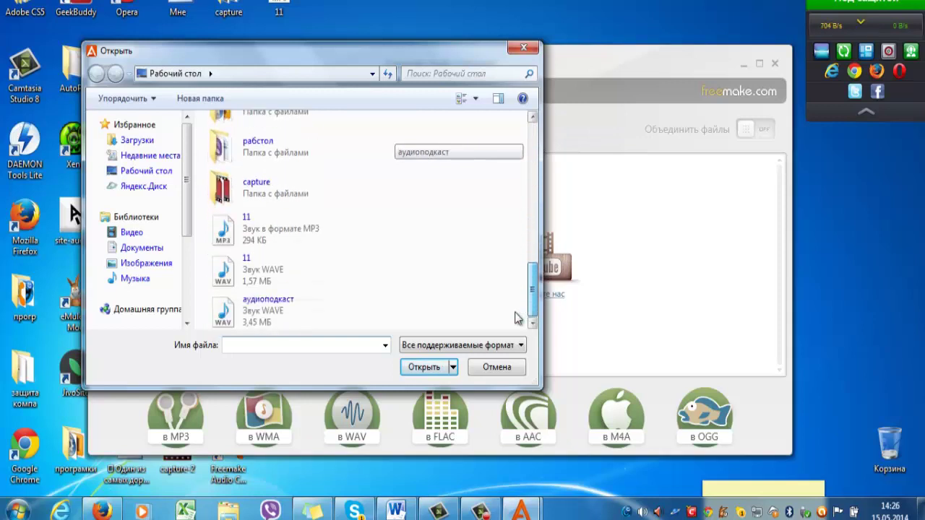
{"action": "left_click", "coordinate": [251, 309]}
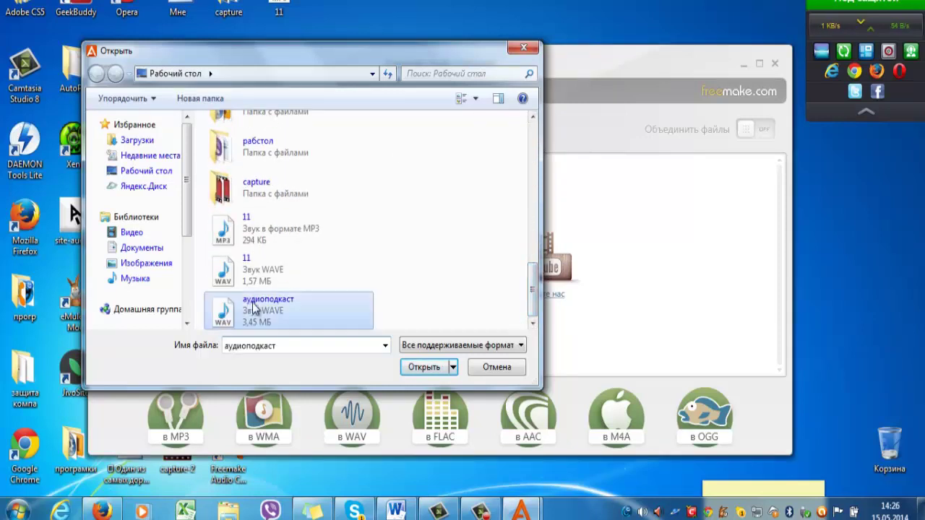
{"action": "left_click", "coordinate": [428, 367]}
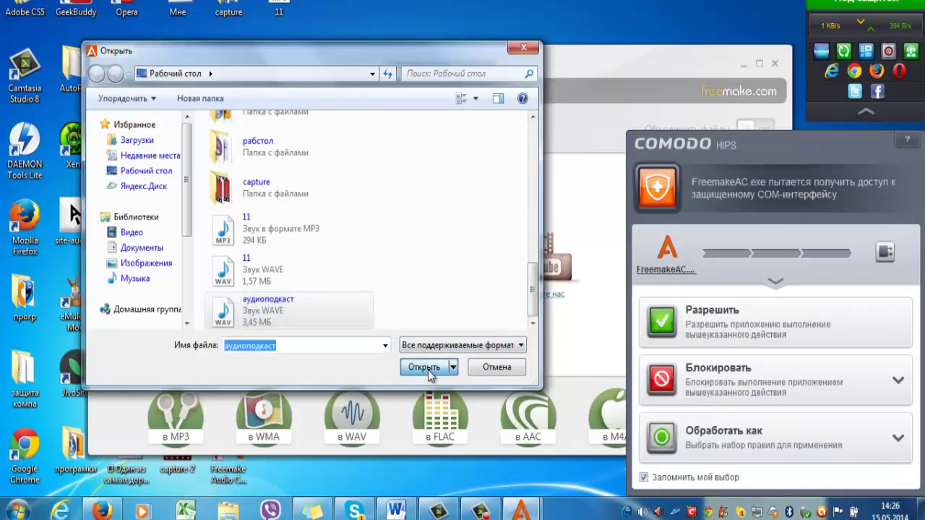
{"action": "left_click", "coordinate": [654, 320]}
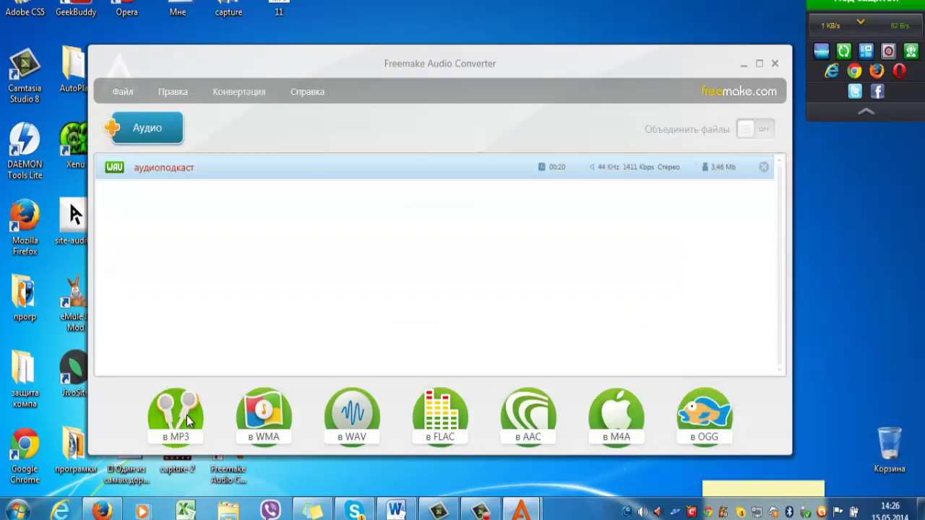
Convert the added file to MP3, saving it to the desktop as аудиоподкаст.mp3 and allowing the file modification in Comodo
{"action": "left_click", "coordinate": [187, 421]}
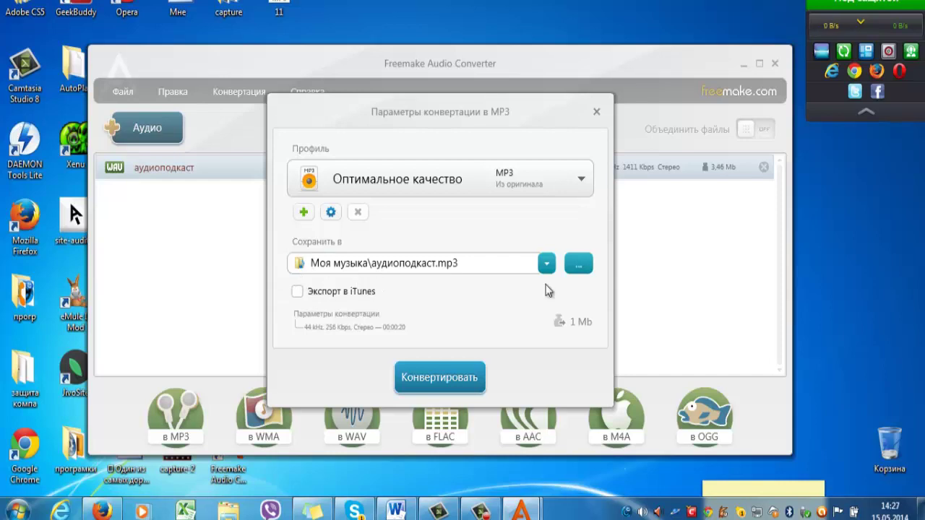
{"action": "left_click", "coordinate": [584, 264]}
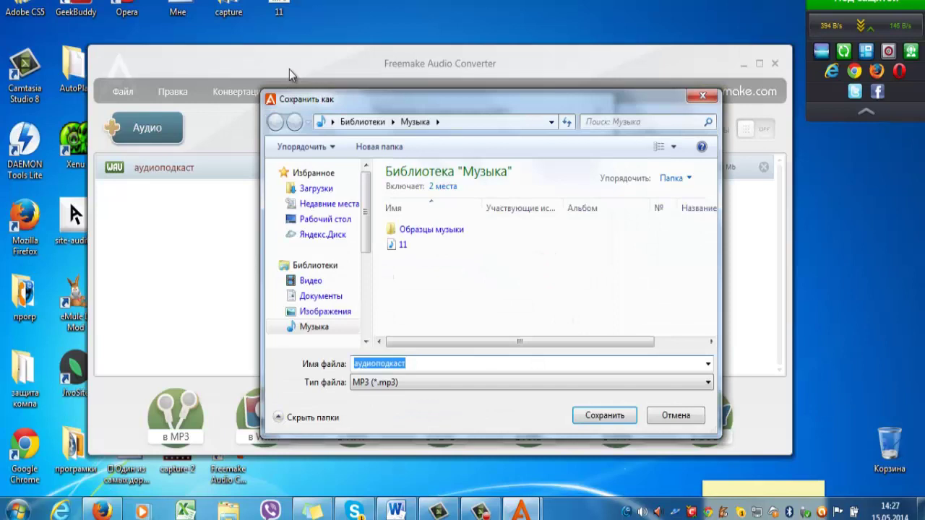
{"action": "left_click", "coordinate": [331, 122]}
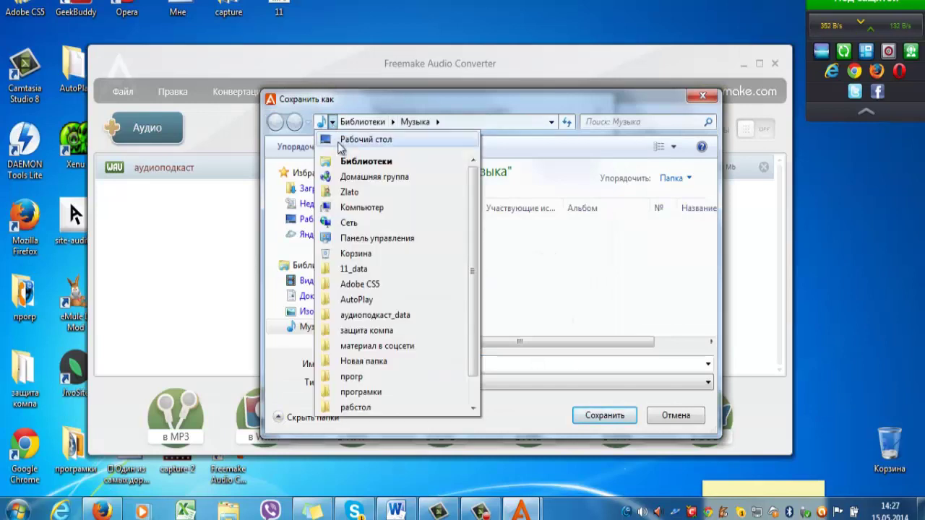
{"action": "left_click", "coordinate": [341, 140]}
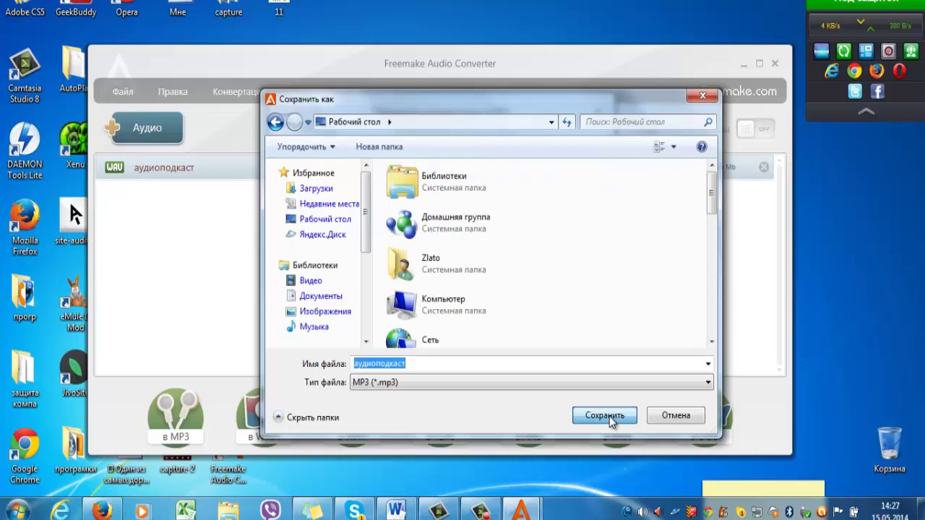
{"action": "left_click", "coordinate": [607, 416]}
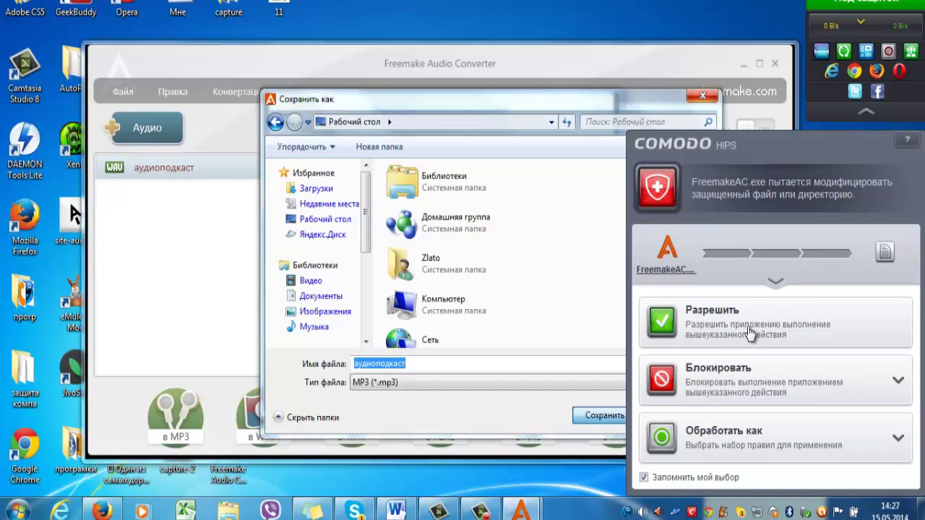
{"action": "left_click", "coordinate": [711, 328]}
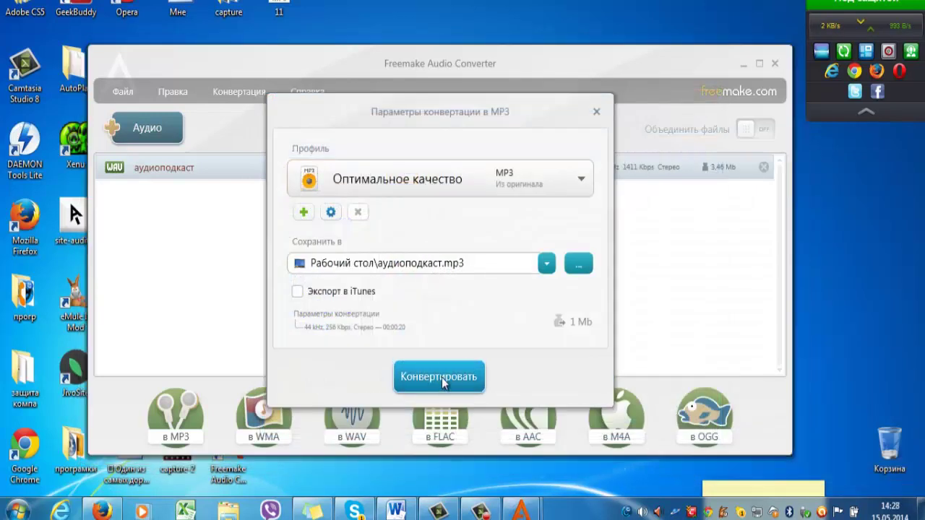
{"action": "left_click", "coordinate": [444, 383]}
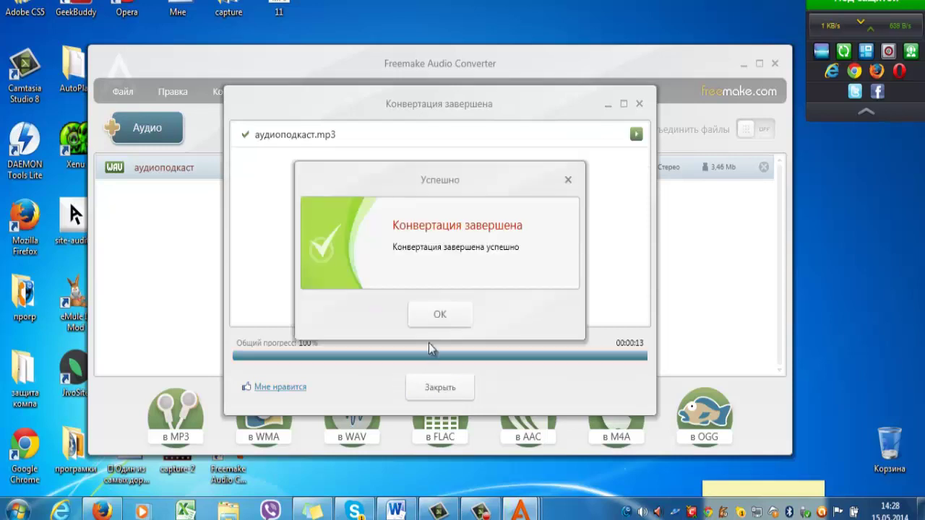
Dismiss the finished conversion notices and close Freemake Audio Converter
{"action": "left_click", "coordinate": [430, 315]}
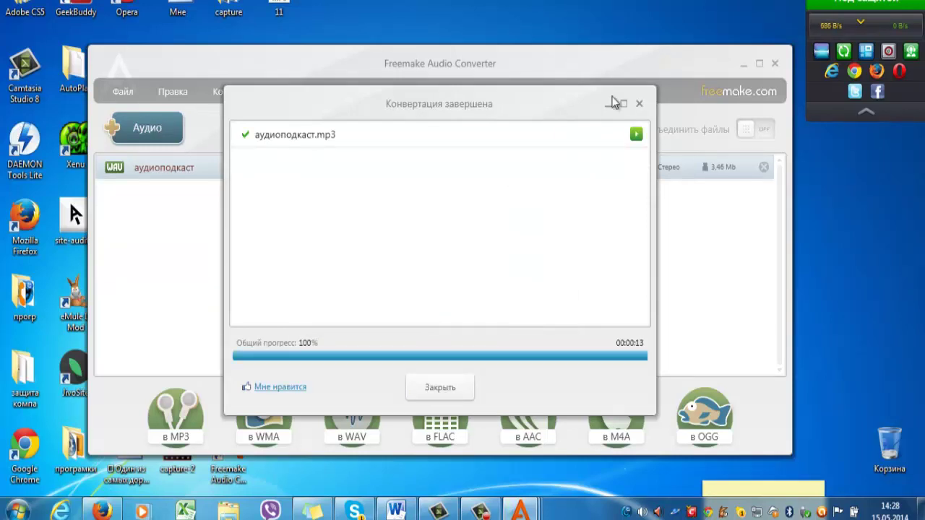
{"action": "left_click", "coordinate": [640, 105]}
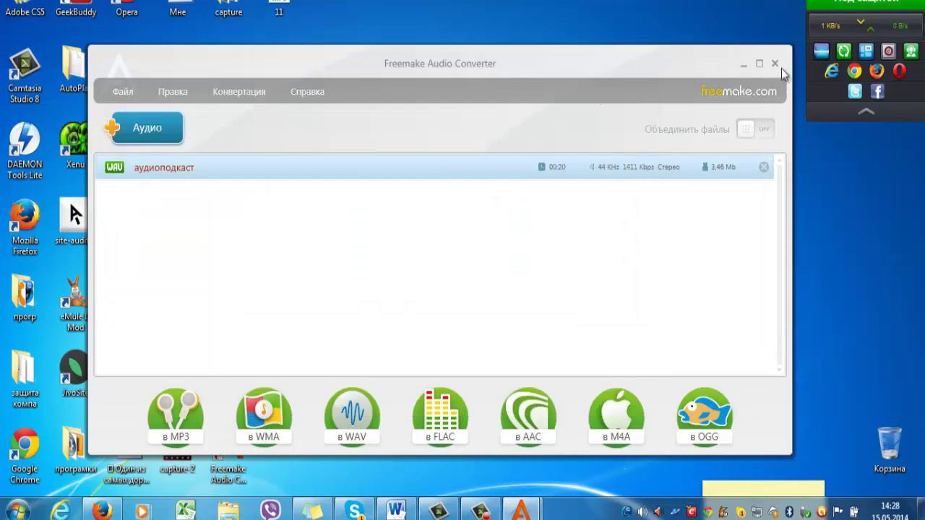
{"action": "left_click", "coordinate": [775, 63]}
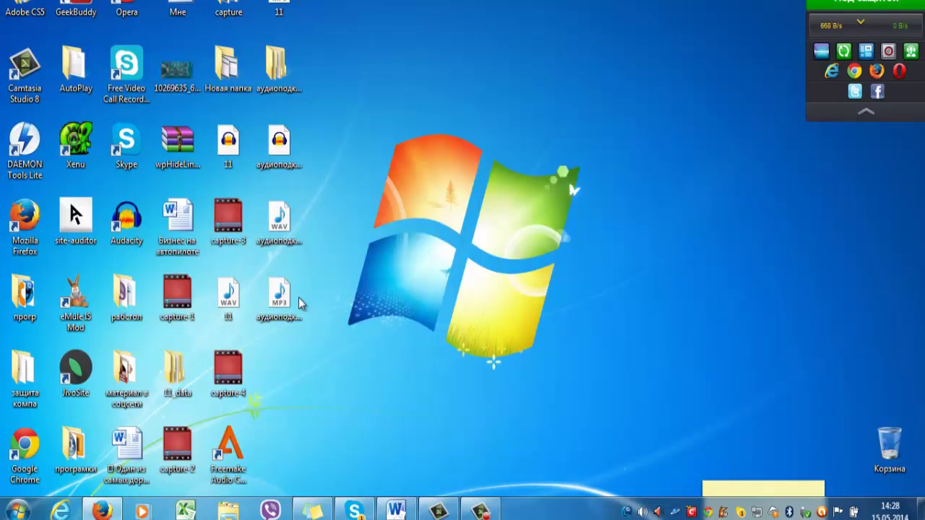
Play the converted аудиоподкаст MP3 from the desktop to check the recording, and close the player
{"action": "left_click", "coordinate": [275, 306]}
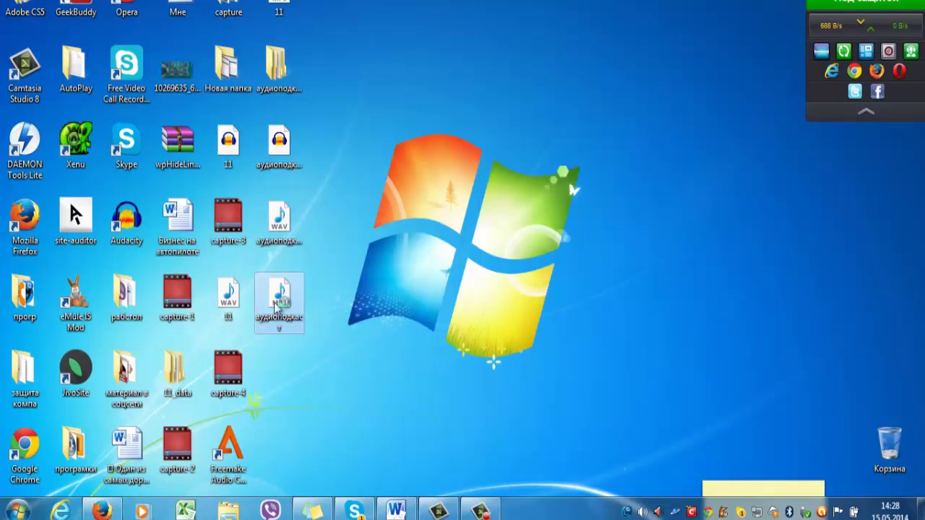
{"action": "double_click", "coordinate": [275, 307]}
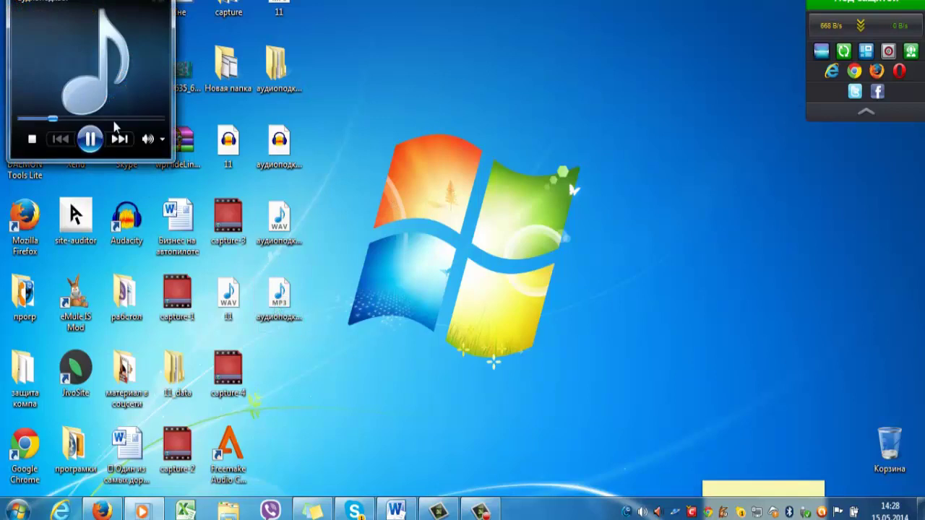
{"action": "left_click", "coordinate": [89, 139]}
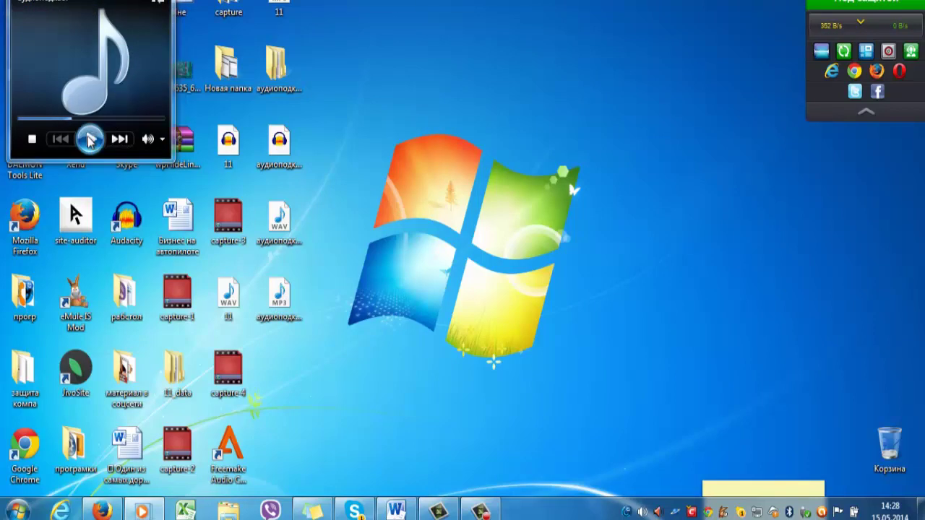
{"action": "left_click", "coordinate": [142, 511]}
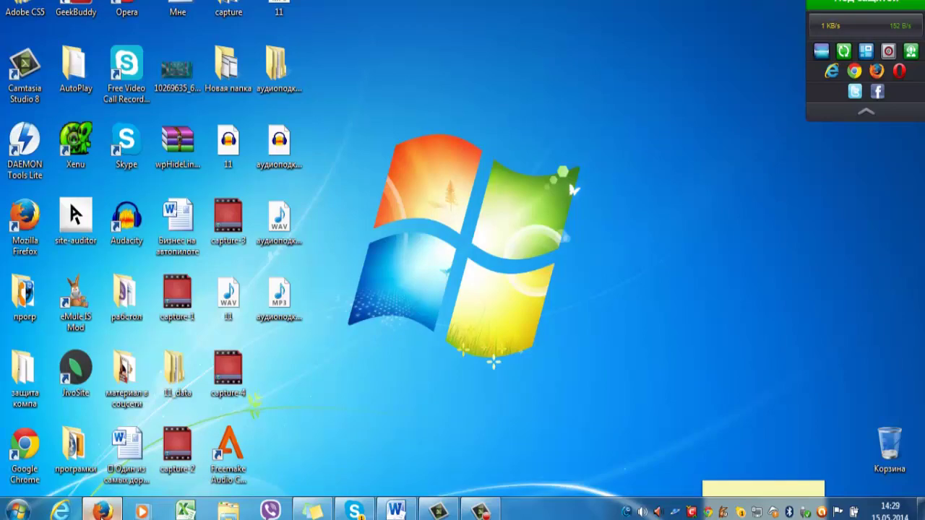
Switch to Firefox and upload the аудиоподкаст MP3 from the computer as a new podcast on PodFM
{"action": "left_click", "coordinate": [101, 510]}
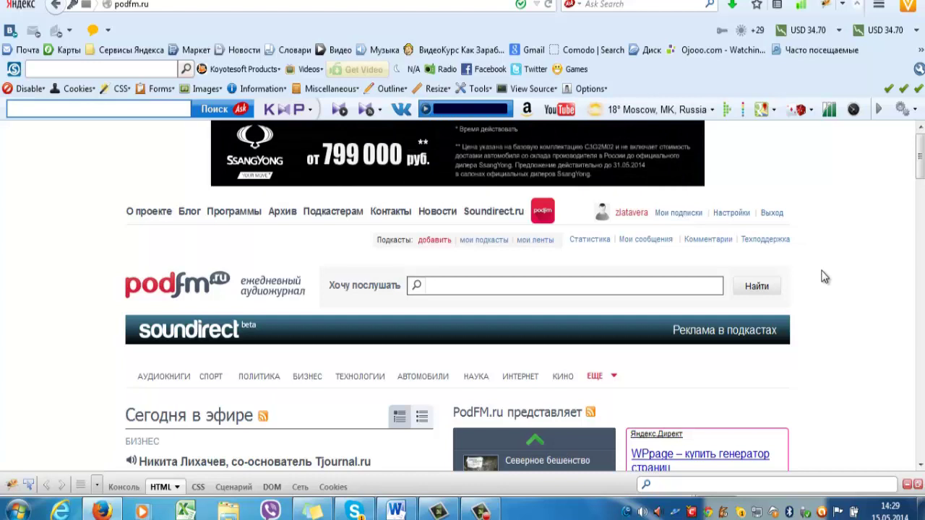
{"action": "left_click", "coordinate": [425, 240]}
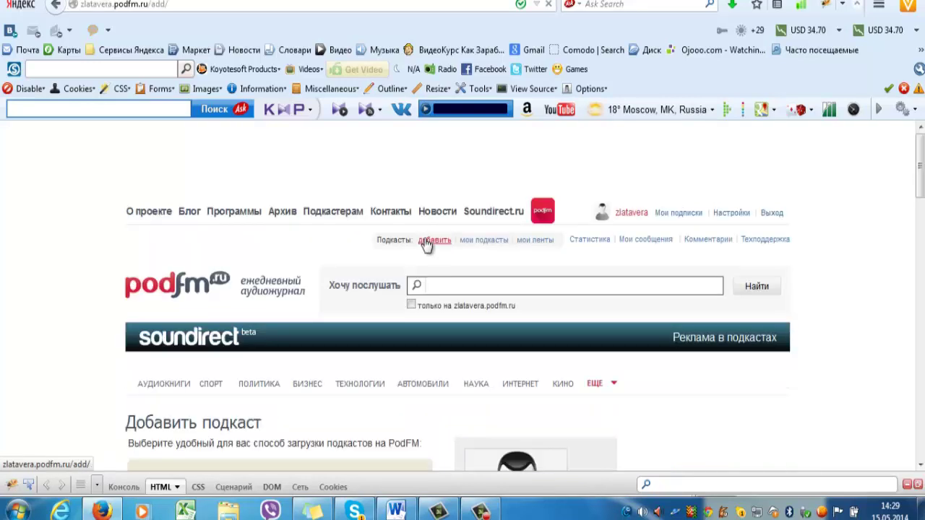
{"action": "scroll", "coordinate": [922, 205], "scroll_direction": "down", "scroll_amount": 5}
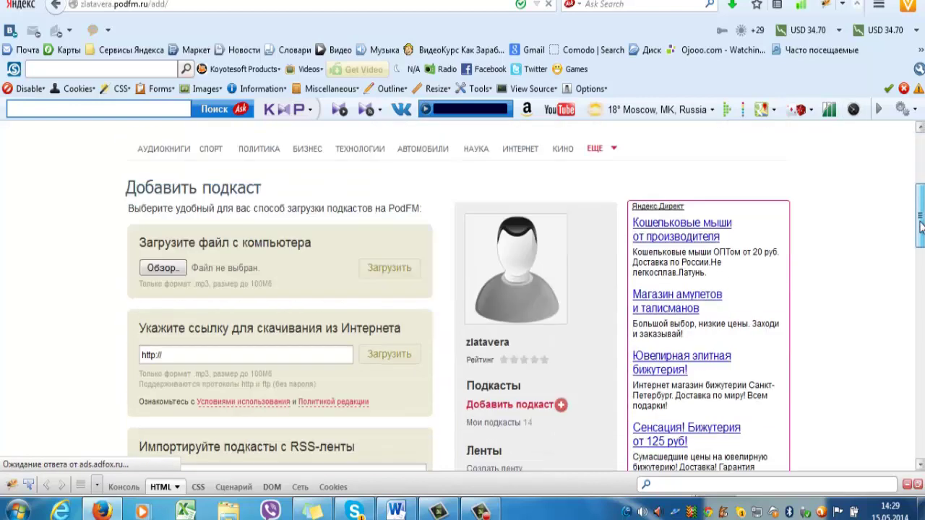
{"action": "left_click", "coordinate": [174, 288]}
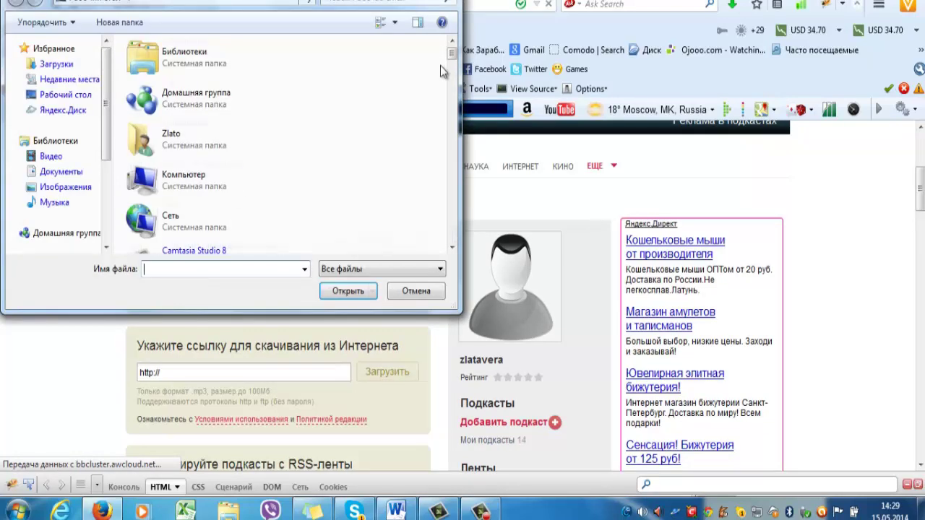
{"action": "left_click_drag", "start_coordinate": [451, 54], "coordinate": [451, 233]}
{"action": "left_click", "coordinate": [156, 127]}
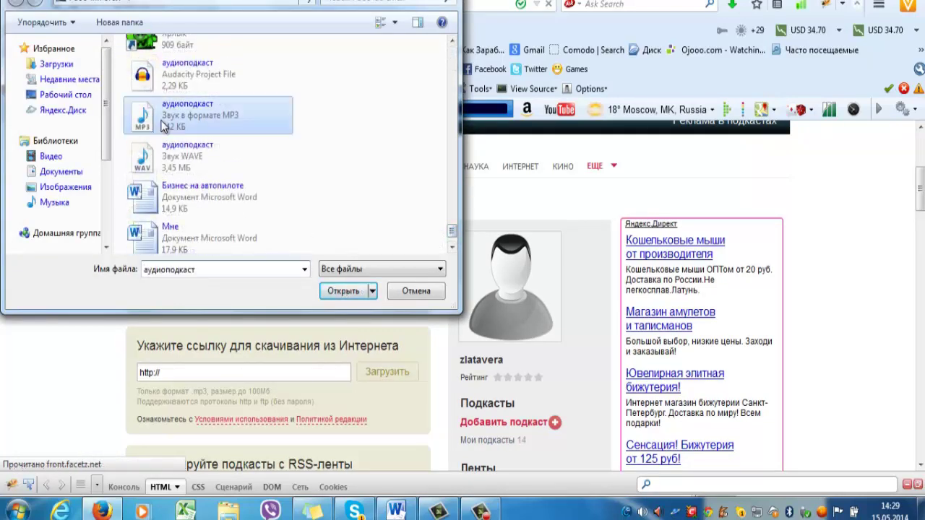
{"action": "left_click", "coordinate": [341, 289]}
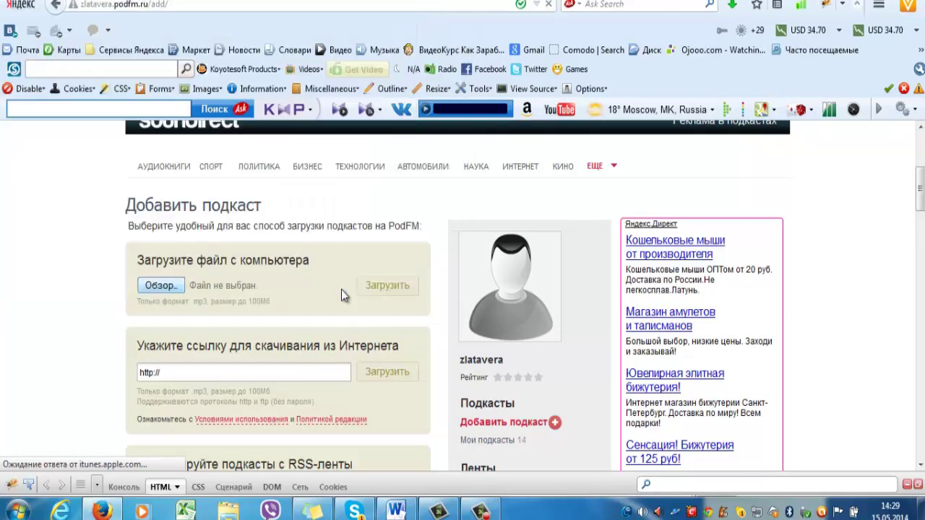
{"action": "left_click", "coordinate": [387, 286]}
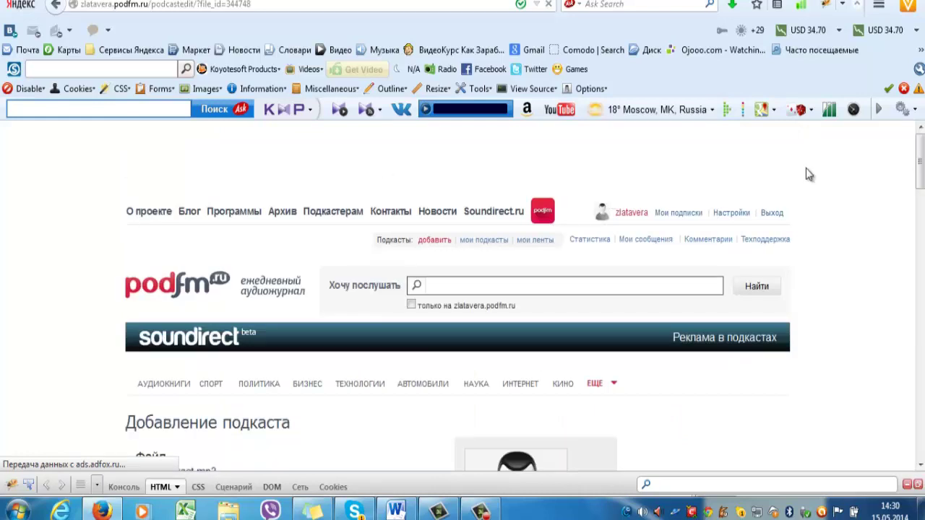
Enter Тест as the title (Название) of the uploaded podcast
{"action": "left_click_drag", "start_coordinate": [921, 160], "coordinate": [921, 203]}
{"action": "scroll", "coordinate": [921, 203], "scroll_direction": "up", "scroll_amount": 5}
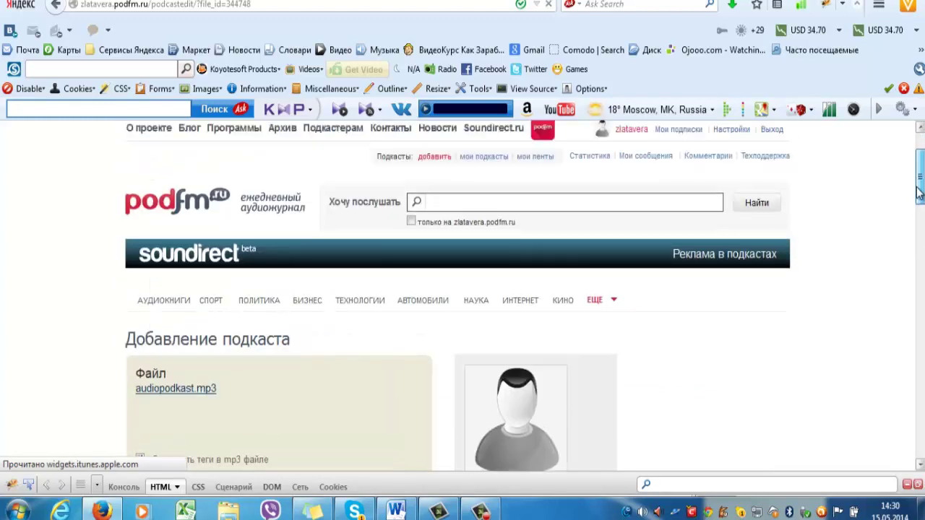
{"action": "scroll", "coordinate": [917, 200], "scroll_direction": "down", "scroll_amount": 5}
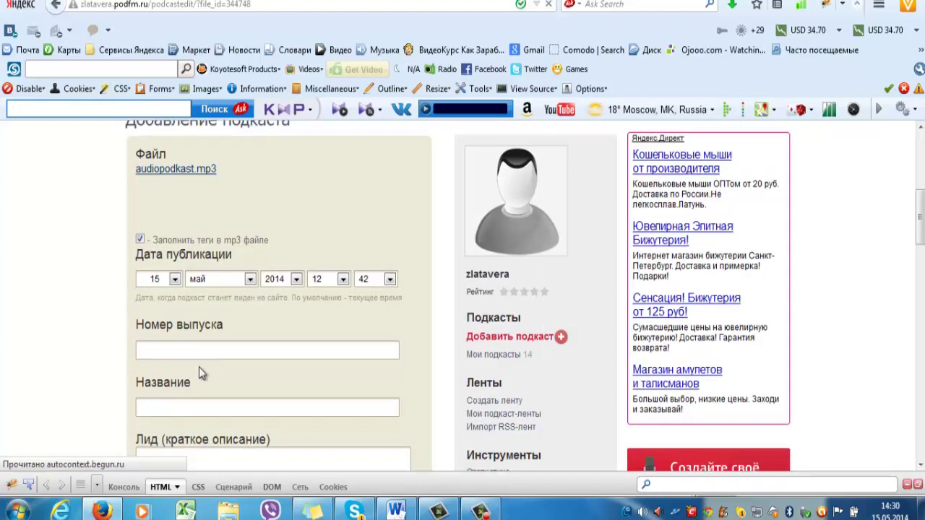
{"action": "left_click", "coordinate": [175, 409]}
{"action": "type", "text": "N"}
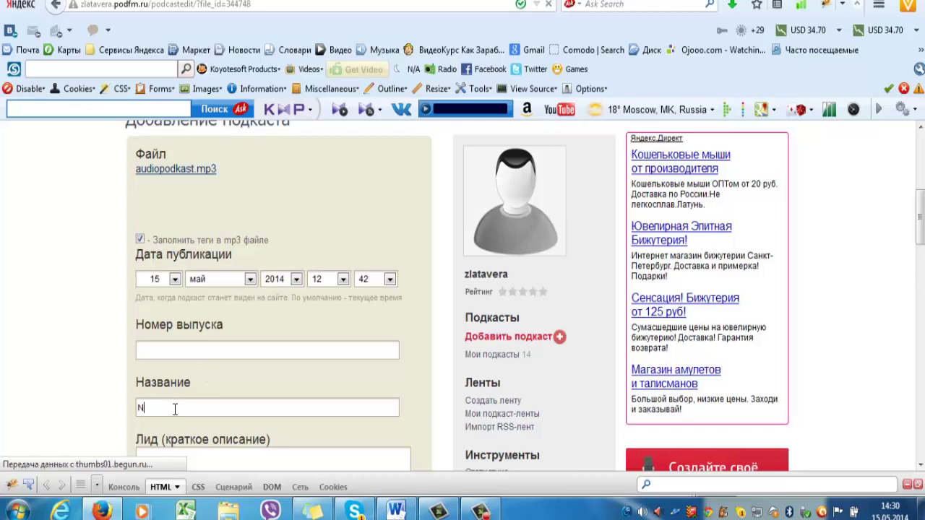
{"action": "key", "text": "BackSpace"}
{"action": "type", "text": "Т"}
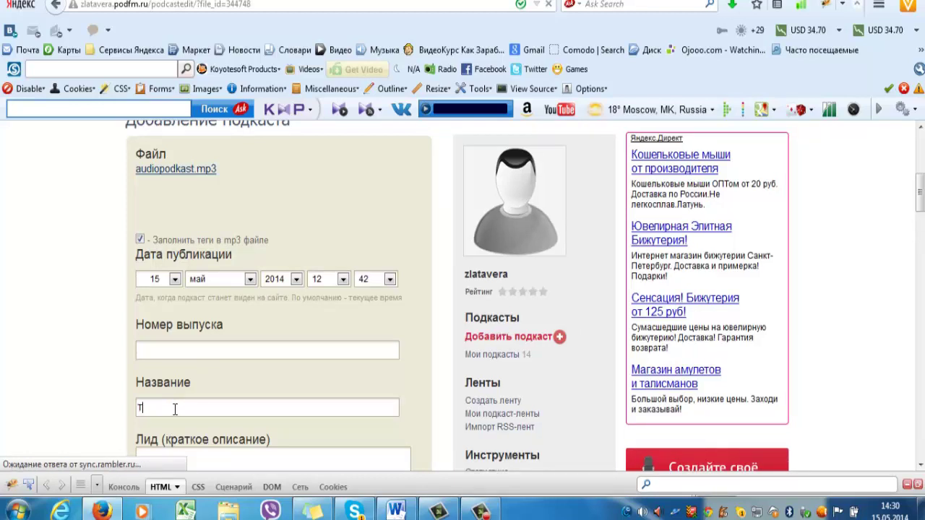
{"action": "type", "text": "ест"}
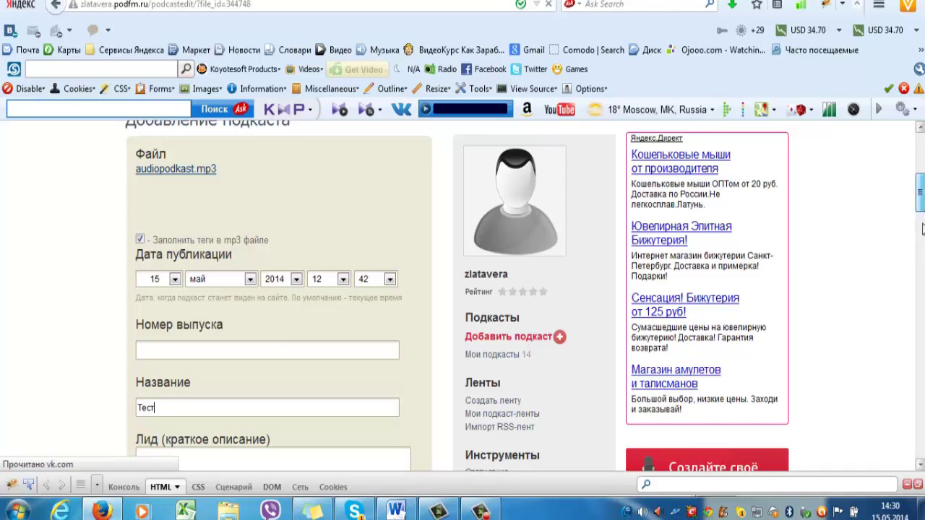
Enter Тестируем as the podcast's description (Описание), leaving the short lead empty
{"action": "scroll", "coordinate": [922, 217], "scroll_direction": "down", "scroll_amount": 3}
{"action": "scroll", "coordinate": [920, 226], "scroll_direction": "down", "scroll_amount": 1}
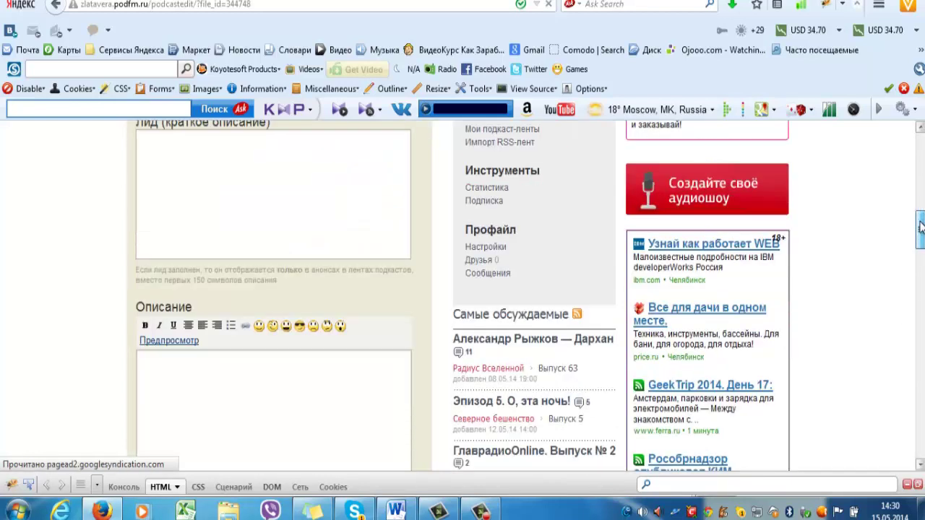
{"action": "left_click", "coordinate": [172, 372]}
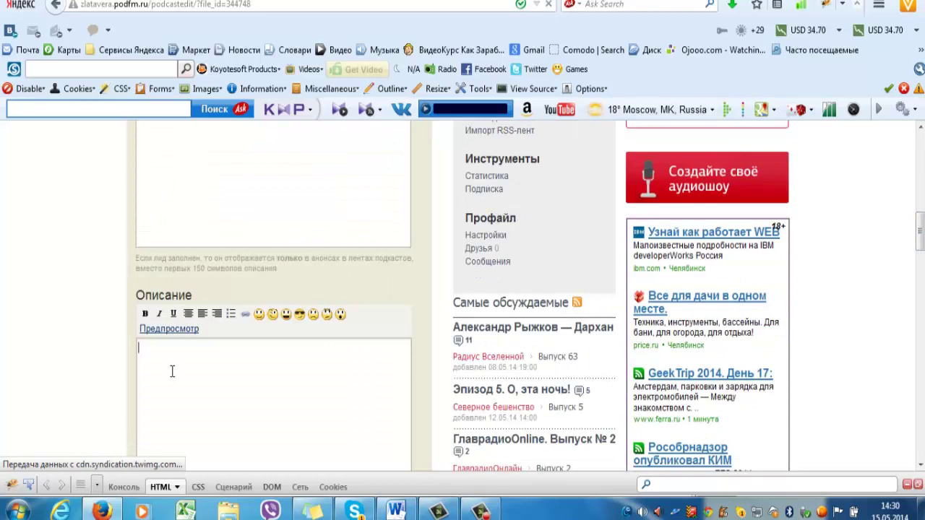
{"action": "type", "text": "Тестиру"}
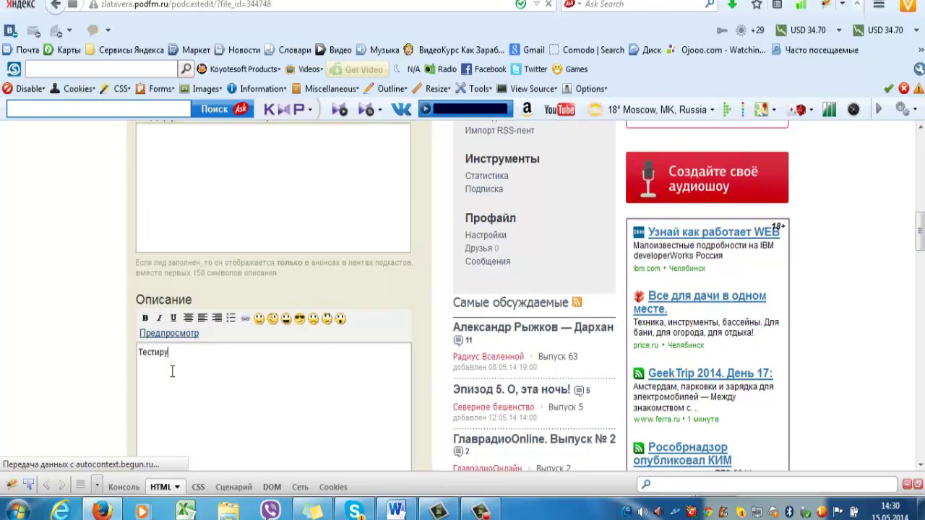
{"action": "type", "text": "ем"}
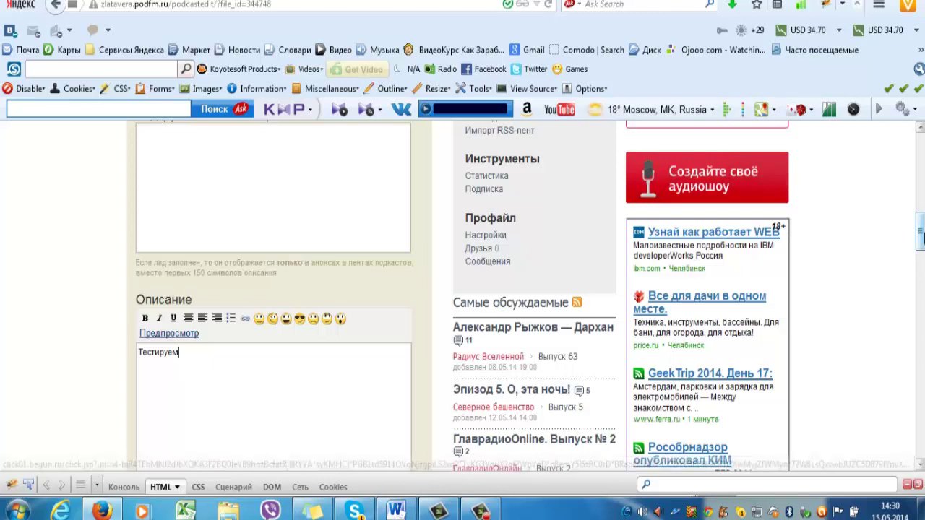
Save the podcast without a slidecast, keeping the default feed Личная лента, the category Дневники and the content options unticked
{"action": "left_click_drag", "start_coordinate": [920, 232], "coordinate": [918, 304]}
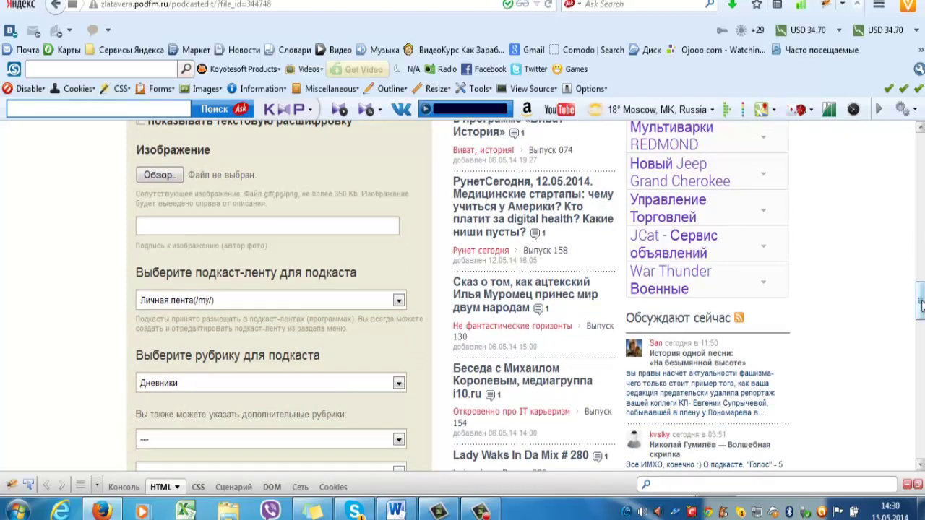
{"action": "left_click_drag", "start_coordinate": [920, 305], "coordinate": [920, 318]}
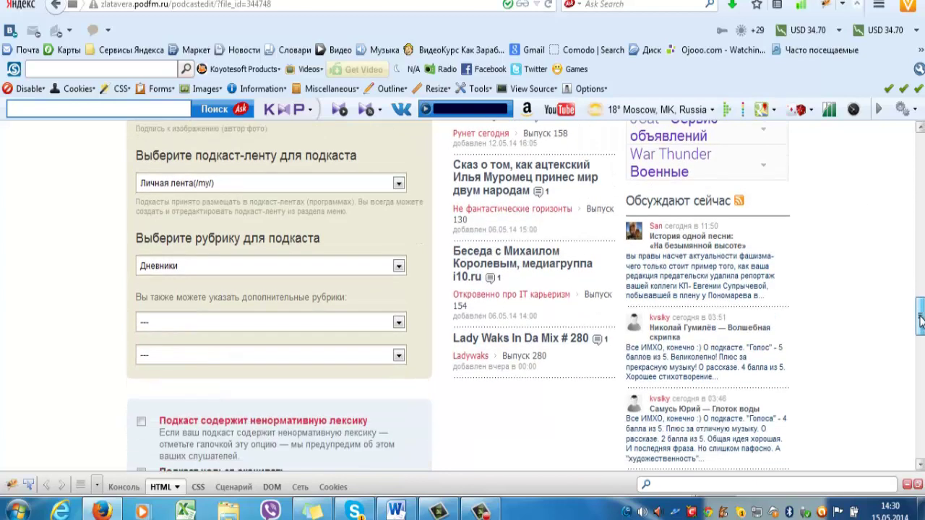
{"action": "scroll", "coordinate": [164, 383], "scroll_direction": "down", "scroll_amount": 4}
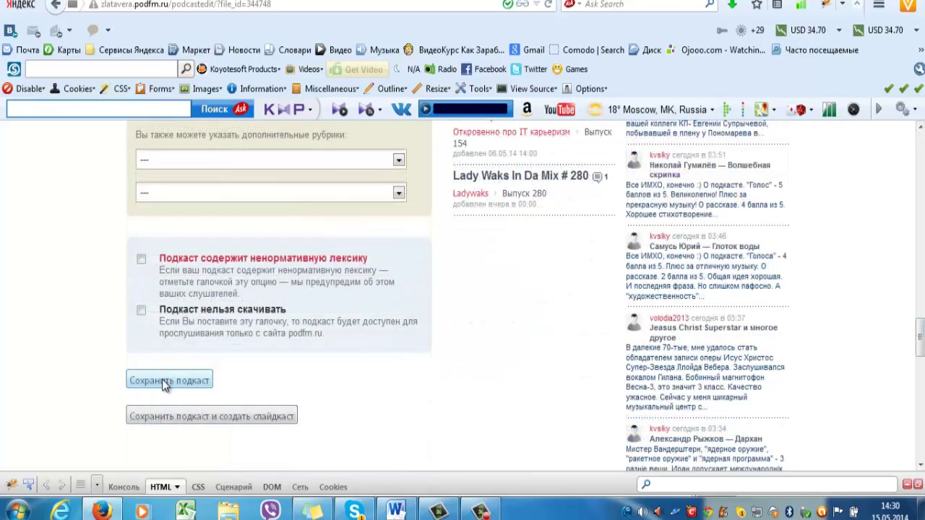
{"action": "left_click", "coordinate": [164, 380]}
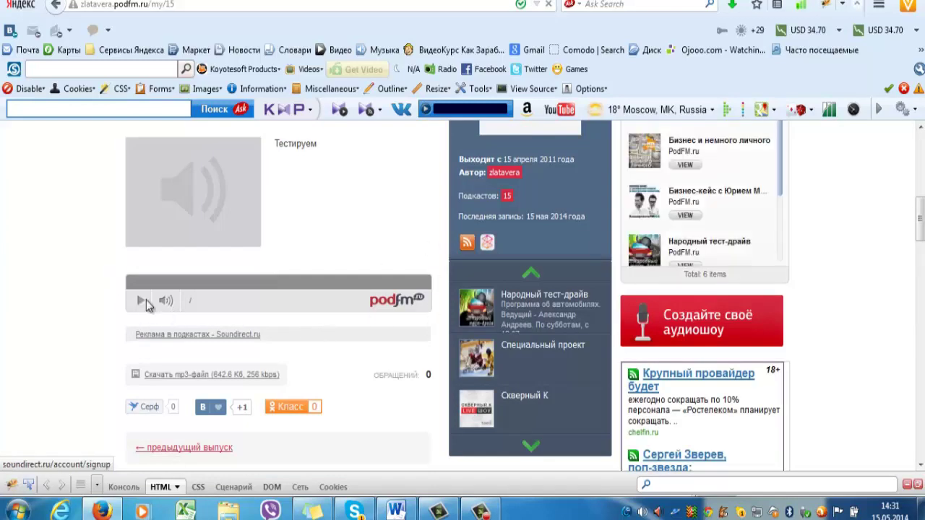
Play the published Тест podcast on its PodFM page to check that it can be heard
{"action": "left_click", "coordinate": [143, 304]}
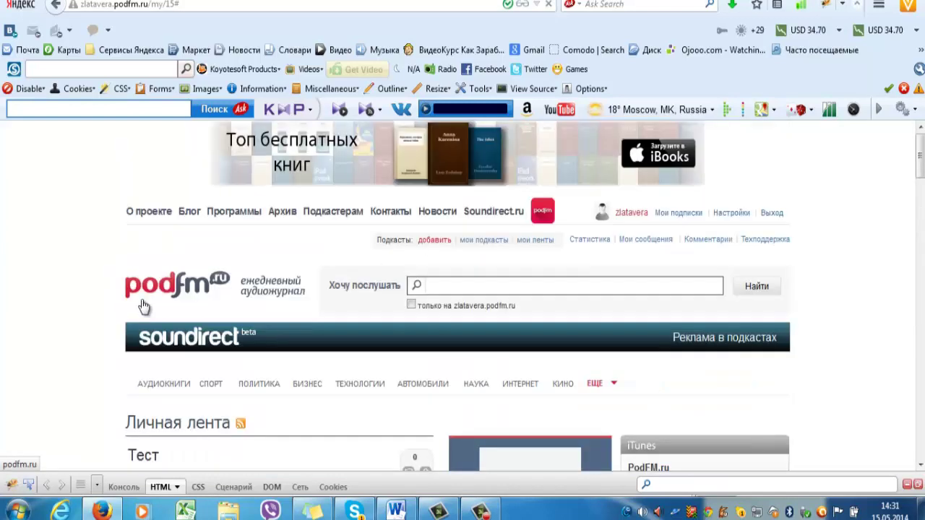
{"action": "scroll", "coordinate": [142, 304], "scroll_direction": "down", "scroll_amount": 5}
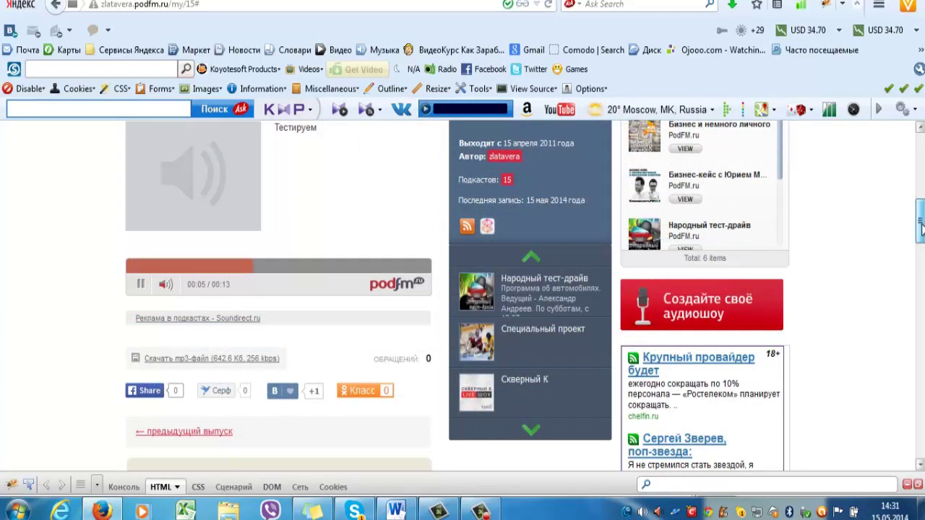
Generate the HTML code of the Тест podcast's player (Разместить плеер) and copy the entire iframe code
{"action": "left_click_drag", "start_coordinate": [920, 227], "coordinate": [920, 250]}
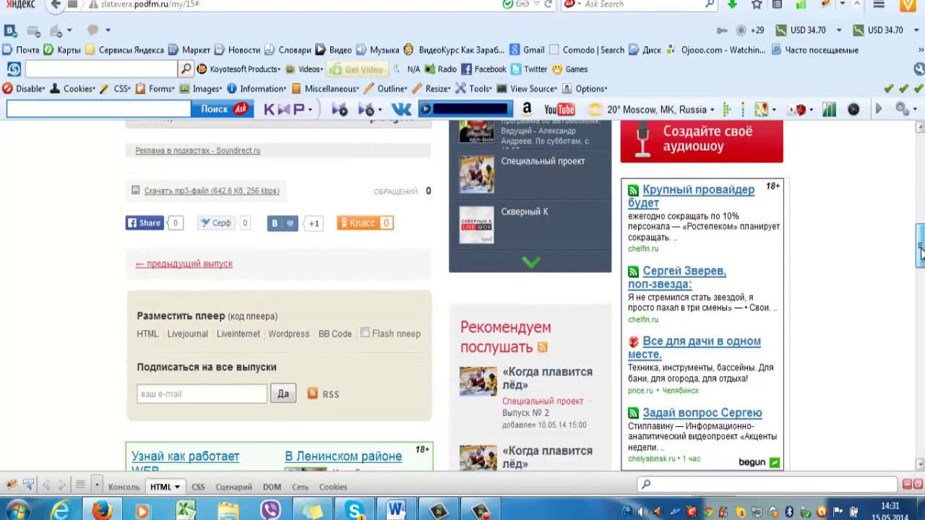
{"action": "scroll", "coordinate": [921, 254], "scroll_direction": "down", "scroll_amount": 4}
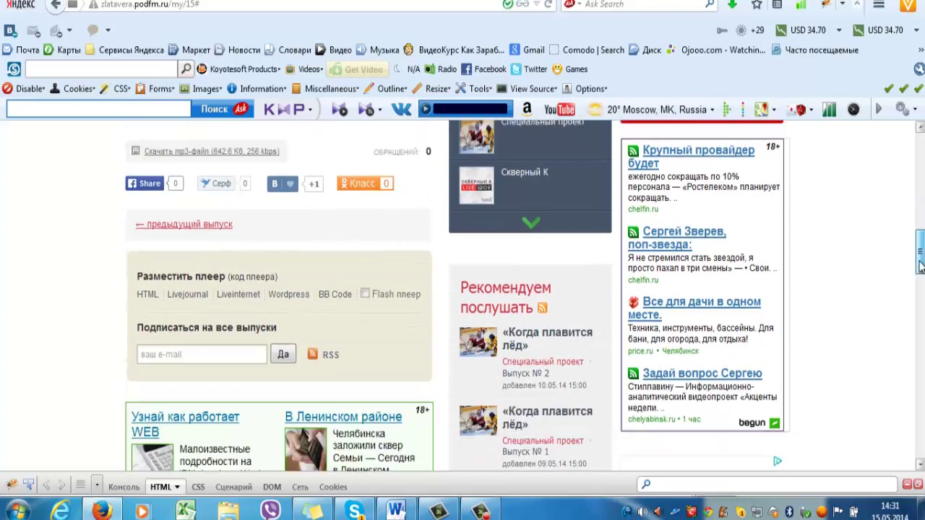
{"action": "scroll", "coordinate": [919, 262], "scroll_direction": "up", "scroll_amount": 4}
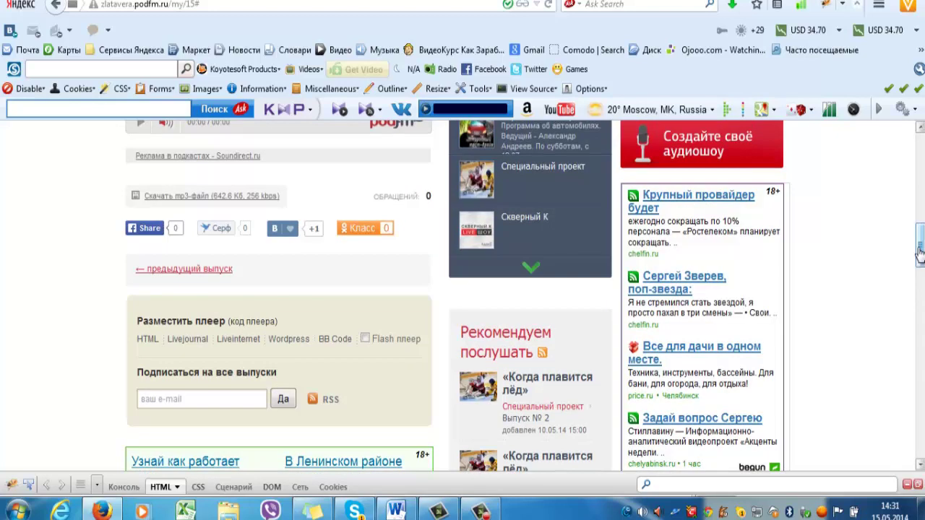
{"action": "left_click", "coordinate": [147, 340]}
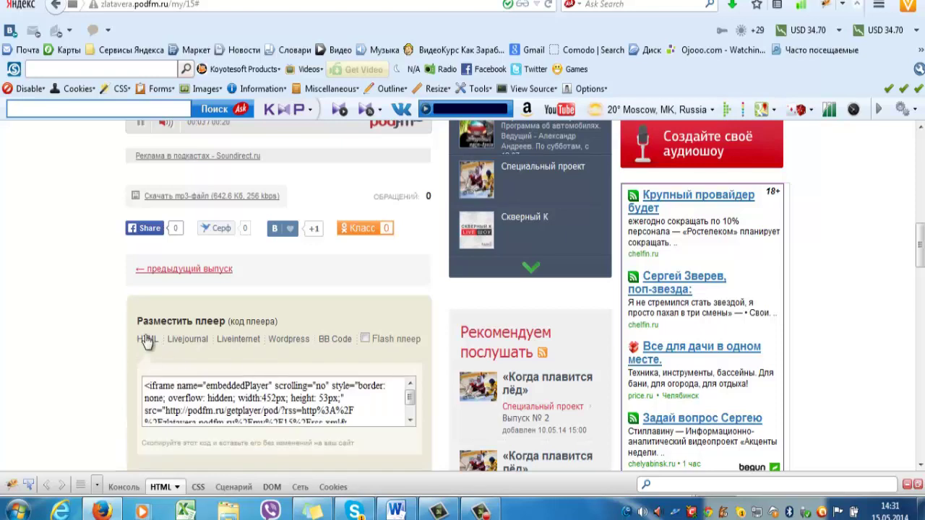
{"action": "left_click_drag", "start_coordinate": [410, 405], "coordinate": [408, 425]}
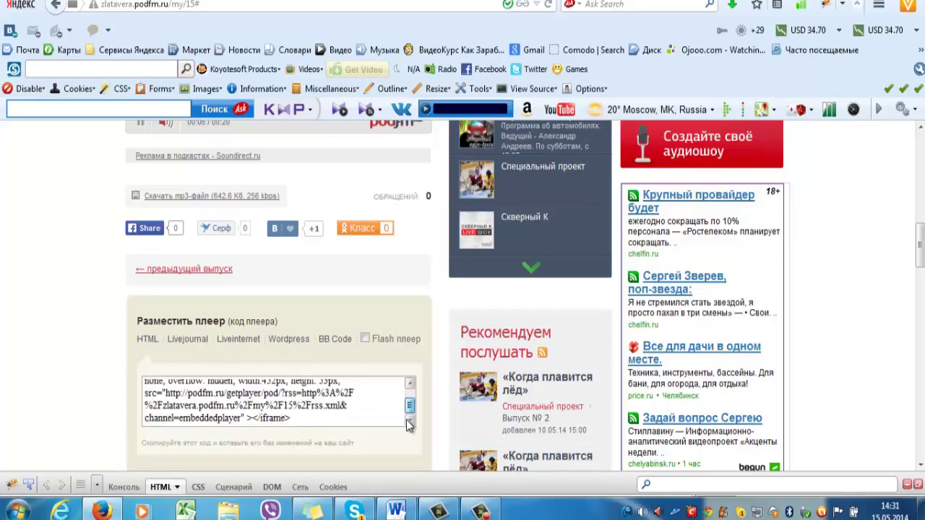
{"action": "left_click_drag", "start_coordinate": [296, 421], "coordinate": [364, 4]}
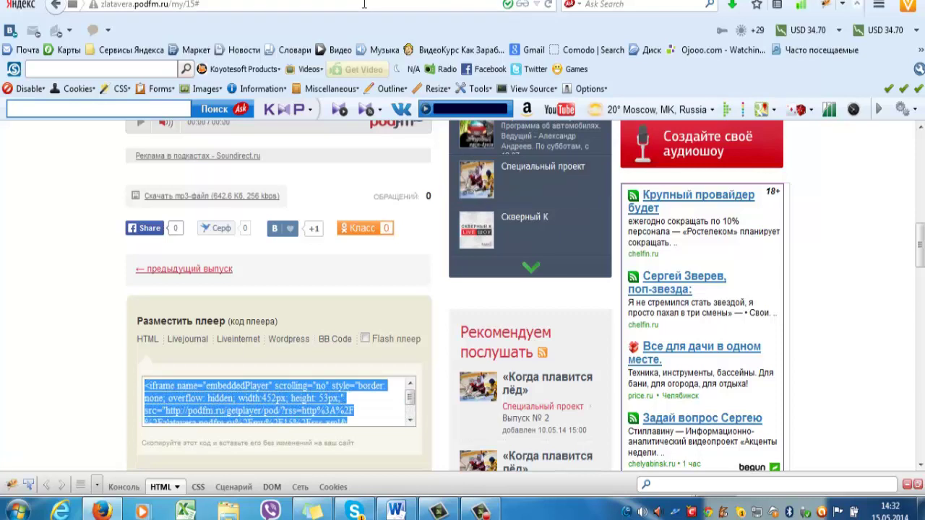
Switch to the zlatgarant.com WordPress admin, add a new post and write Тест in its body, followed by a blank line
{"action": "key", "text": "ctrl+Tab"}
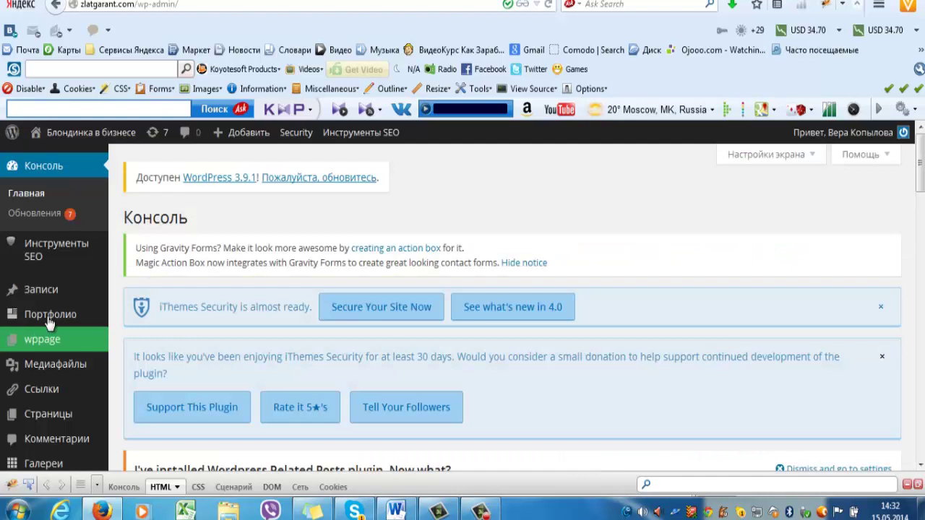
{"action": "left_click", "coordinate": [53, 291]}
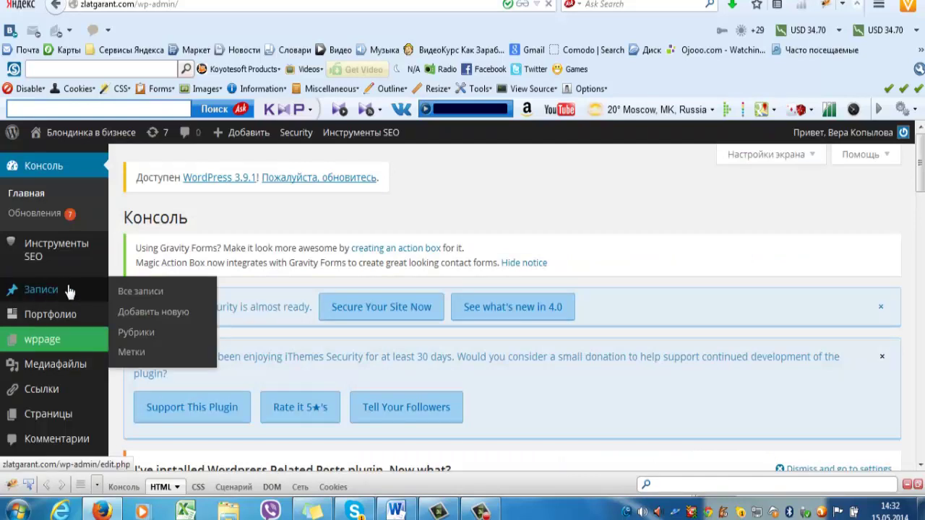
{"action": "left_click", "coordinate": [139, 319]}
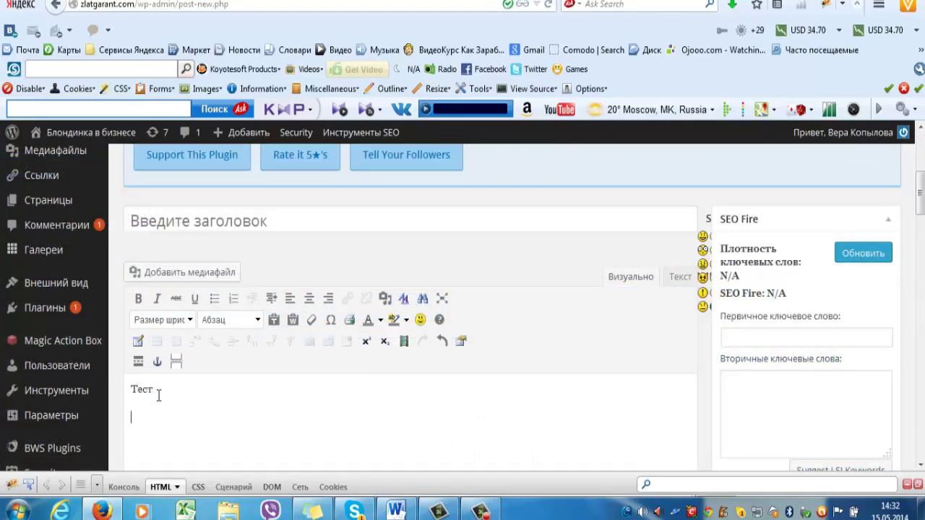
Paste the copied player iframe code into the post's HTML source, below the Тест text
{"action": "left_click", "coordinate": [680, 279]}
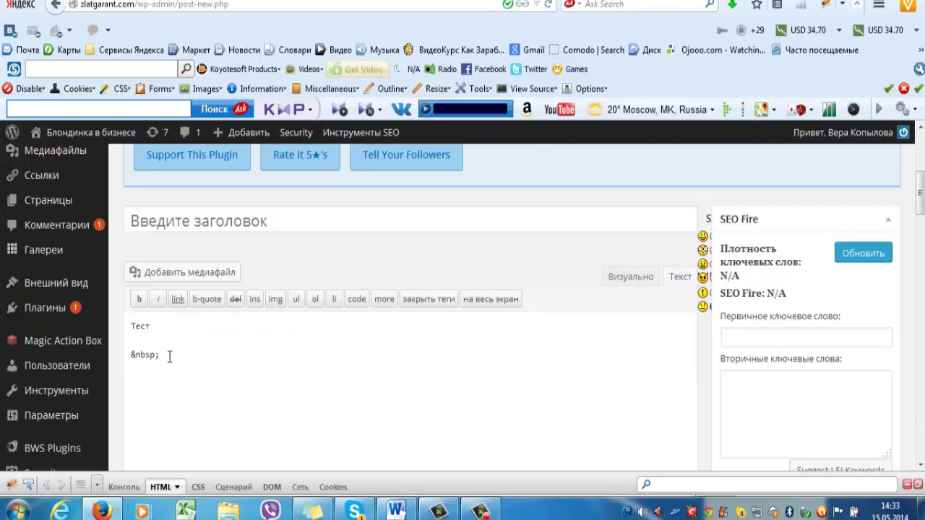
{"action": "right_click", "coordinate": [136, 371]}
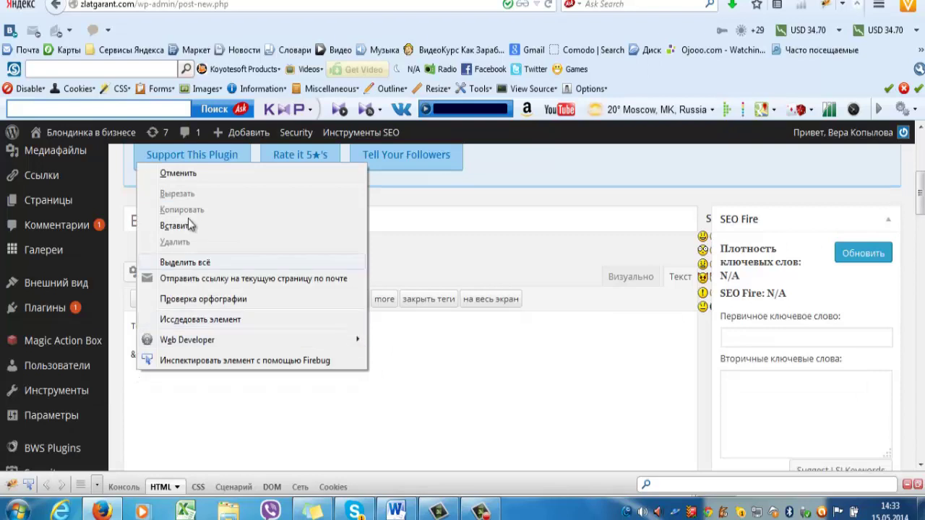
{"action": "left_click", "coordinate": [188, 226]}
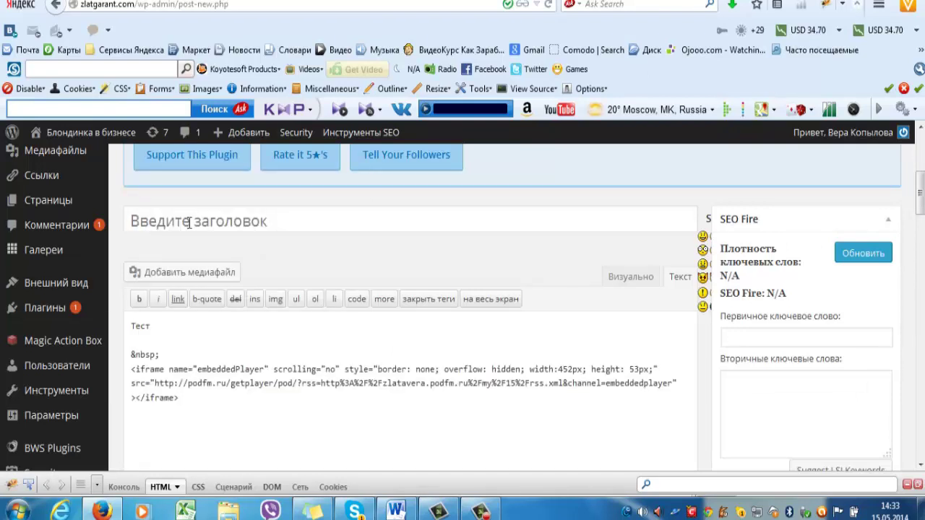
Enter Тест as the post's title and publish the post immediately with open visibility
{"action": "left_click", "coordinate": [189, 224]}
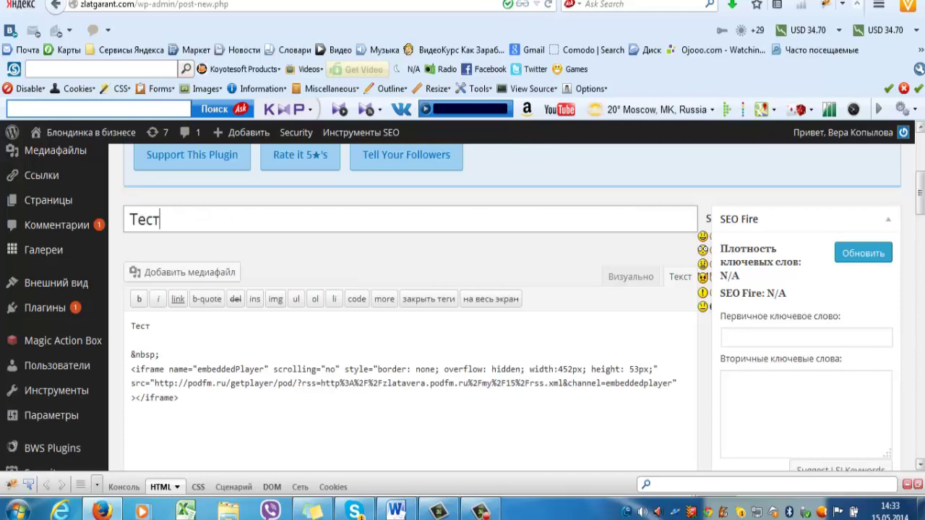
{"action": "left_click_drag", "start_coordinate": [922, 208], "coordinate": [910, 392]}
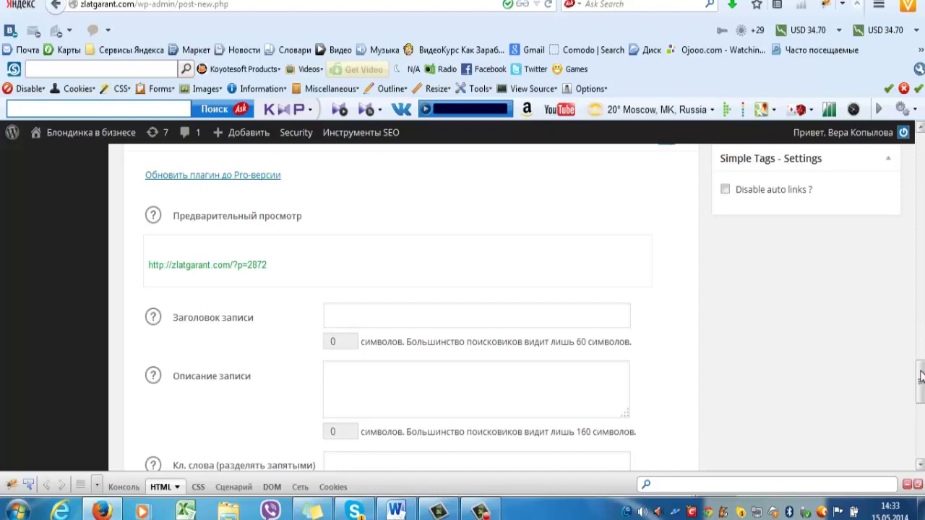
{"action": "scroll", "coordinate": [921, 320], "scroll_direction": "up", "scroll_amount": 8}
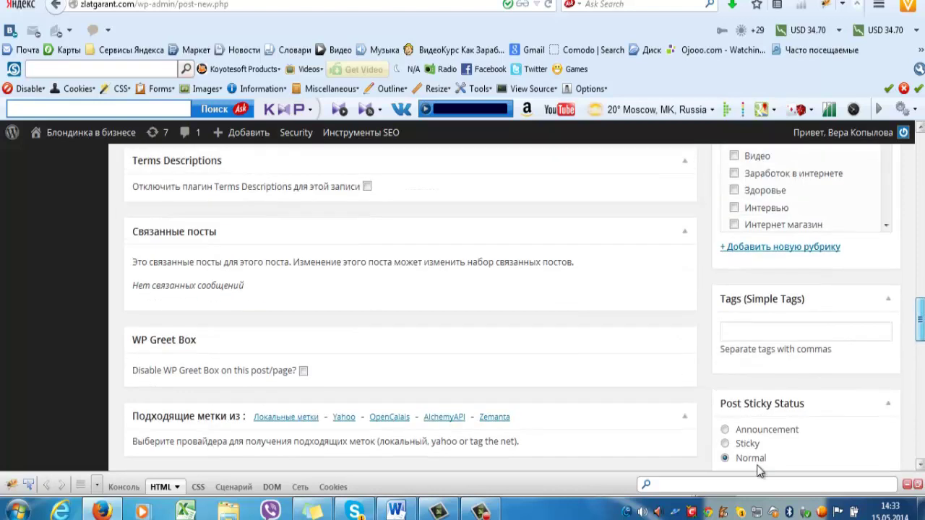
{"action": "scroll", "coordinate": [921, 296], "scroll_direction": "up", "scroll_amount": 5}
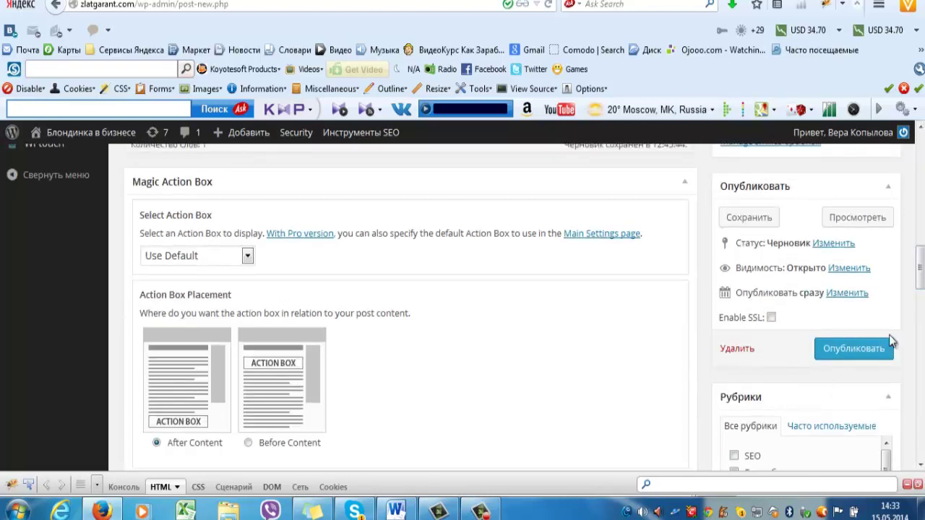
{"action": "left_click", "coordinate": [850, 349]}
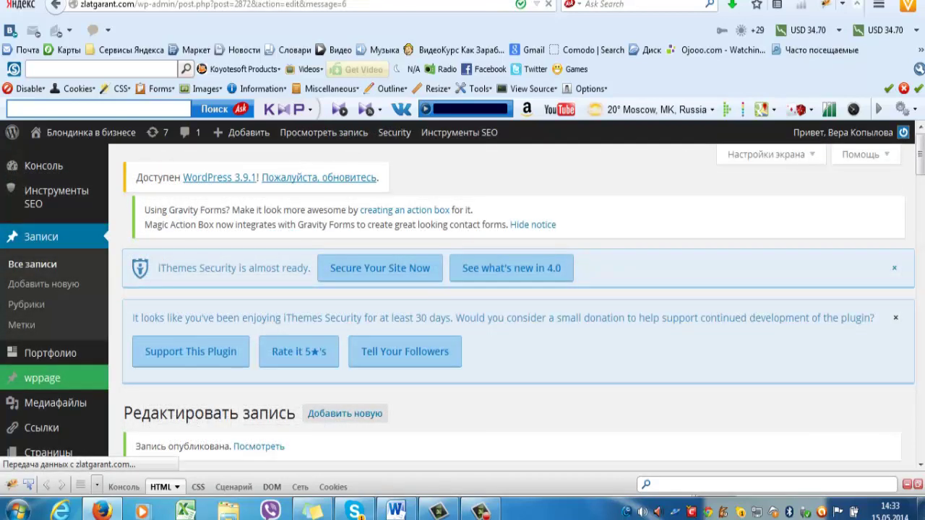
Open the blog's home page zlatgarant.com in a new browser tab
{"action": "key", "text": "ctrl+t"}
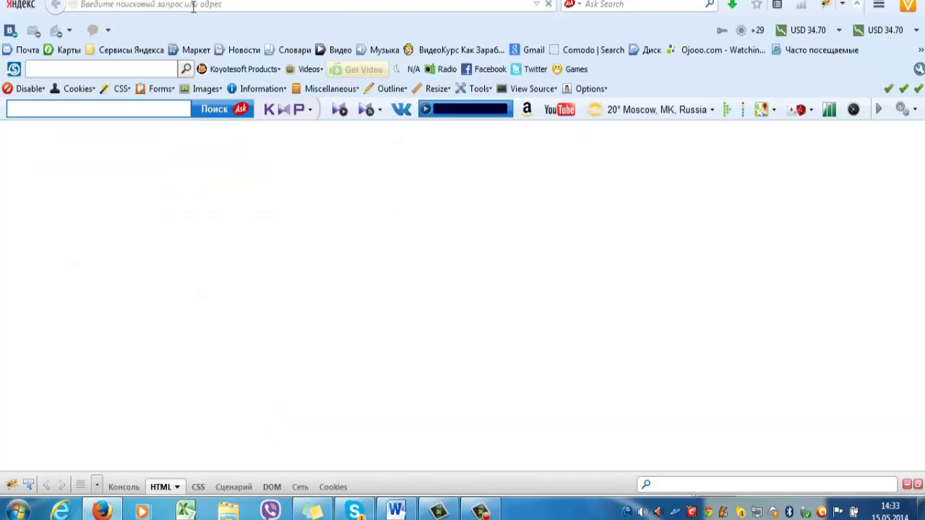
{"action": "left_click", "coordinate": [193, 5]}
{"action": "type", "text": "zlatgarant.com"}
{"action": "key", "text": "Return"}
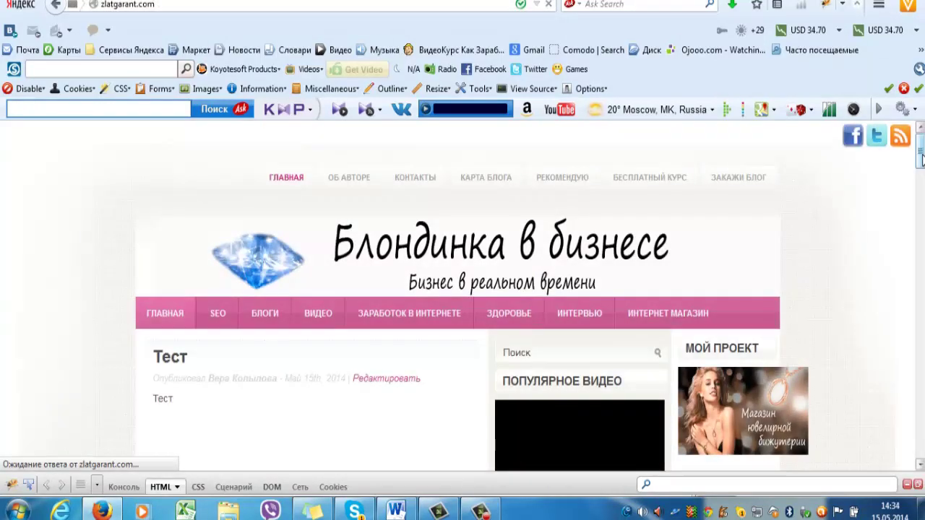
Play the podcast embedded in the Тест post to check the player, and return to the post's editing page
{"action": "scroll", "coordinate": [921, 161], "scroll_direction": "down", "scroll_amount": 6}
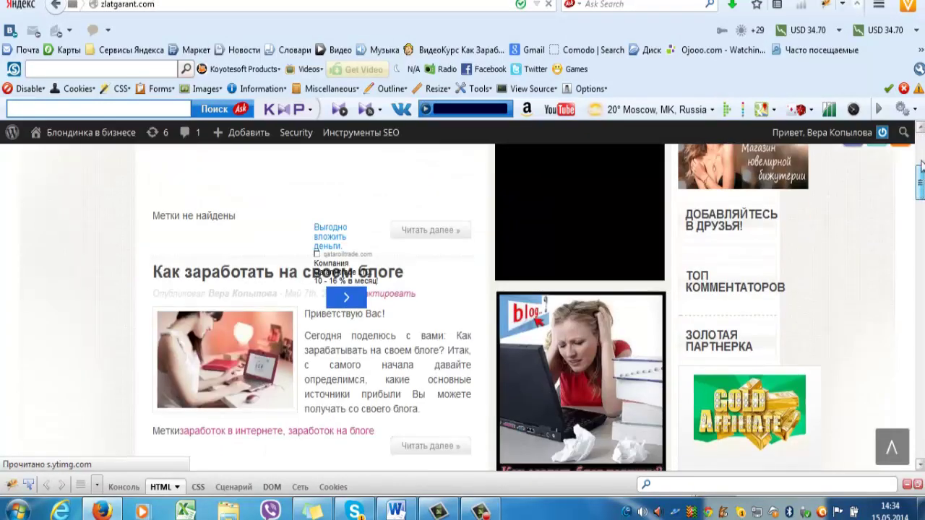
{"action": "scroll", "coordinate": [921, 151], "scroll_direction": "up", "scroll_amount": 6}
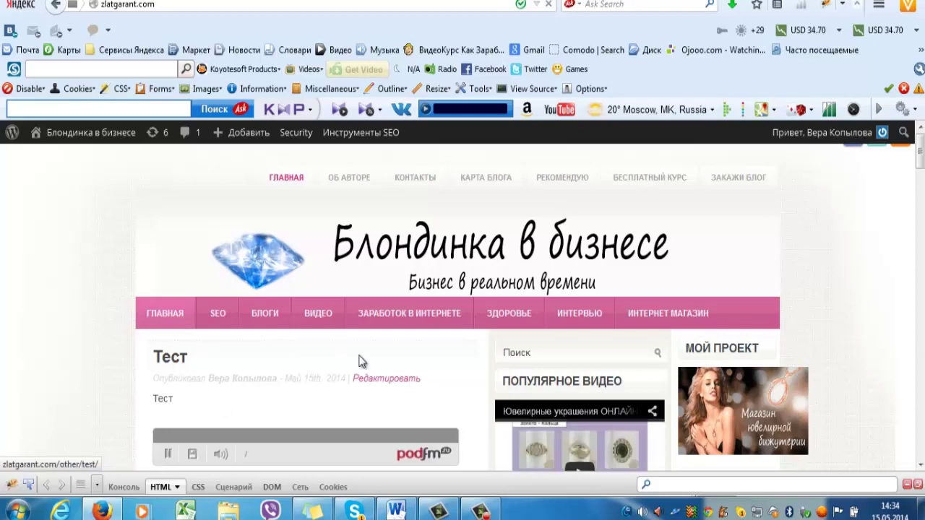
{"action": "scroll", "coordinate": [921, 176], "scroll_direction": "down", "scroll_amount": 2}
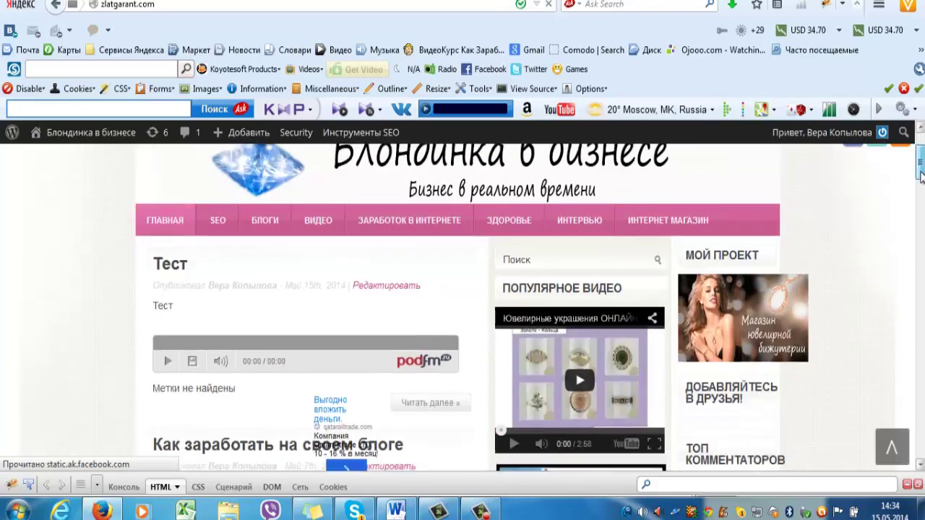
{"action": "left_click", "coordinate": [168, 362]}
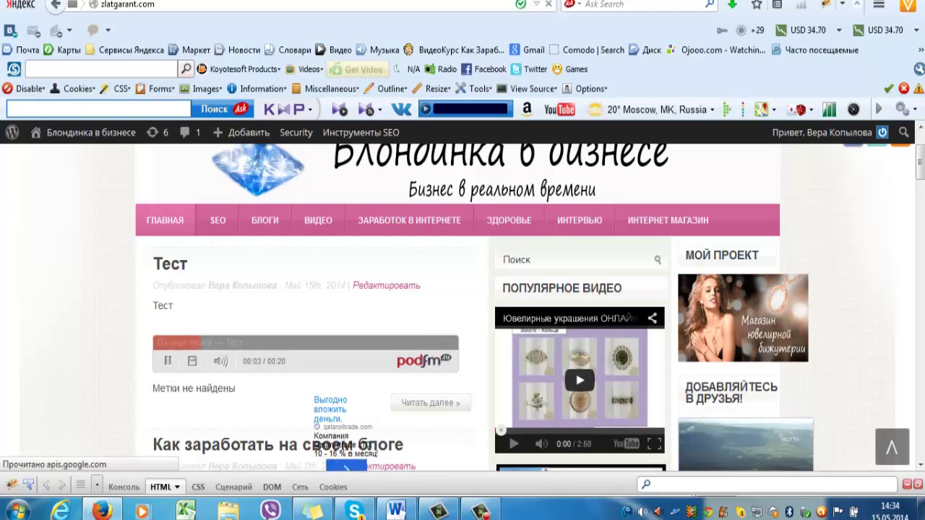
{"action": "key", "text": "alt+Left"}
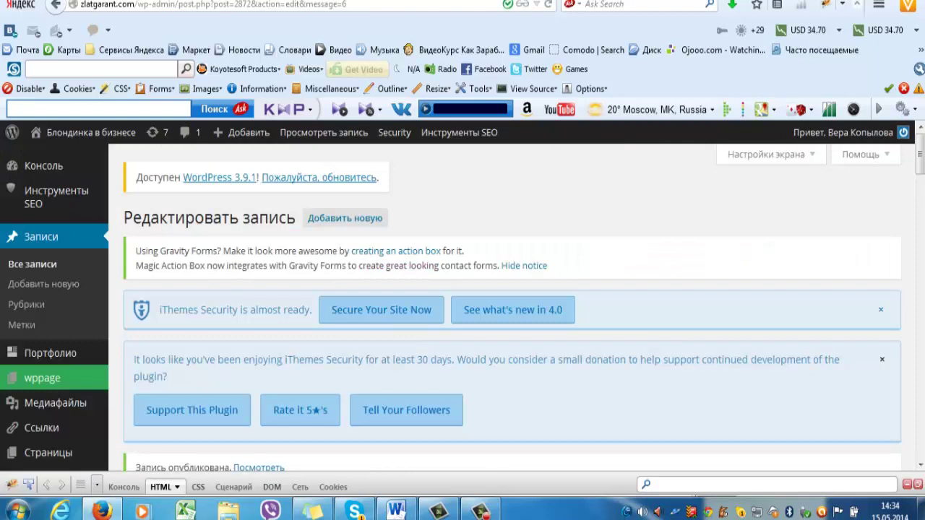